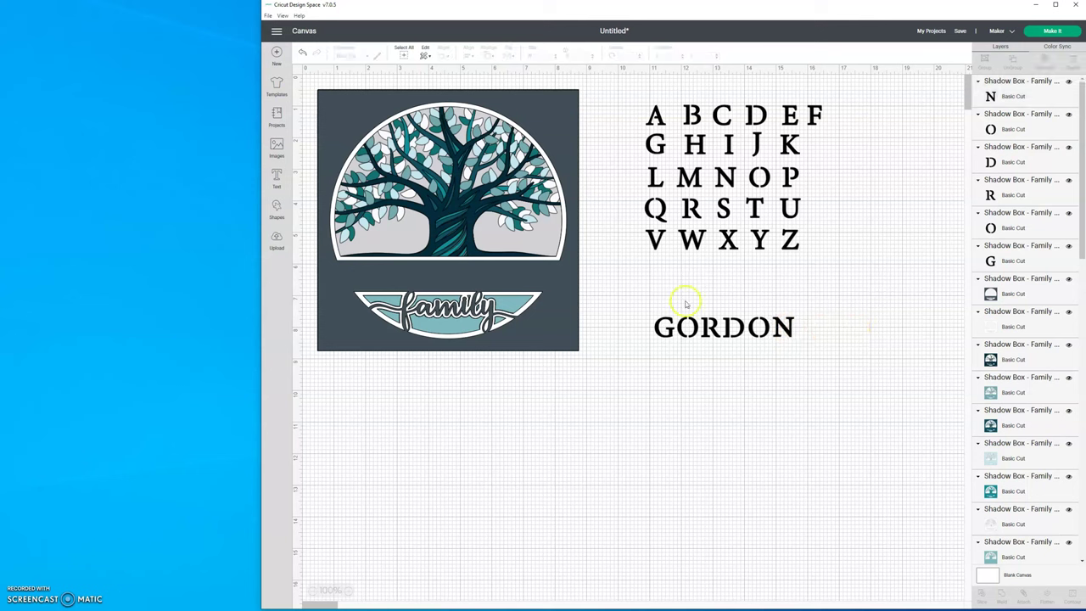
Align the bottoms of the six loose surname letters below the alphabet.
{"action": "left_click_drag", "start_coordinate": [646, 311], "coordinate": [830, 321]}
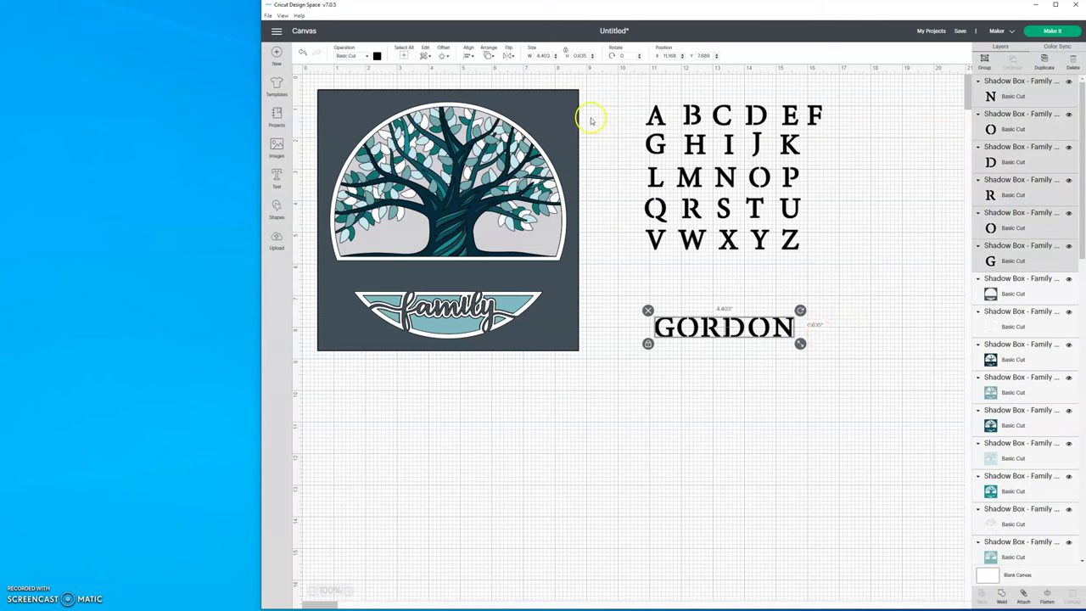
{"action": "left_click", "coordinate": [469, 56]}
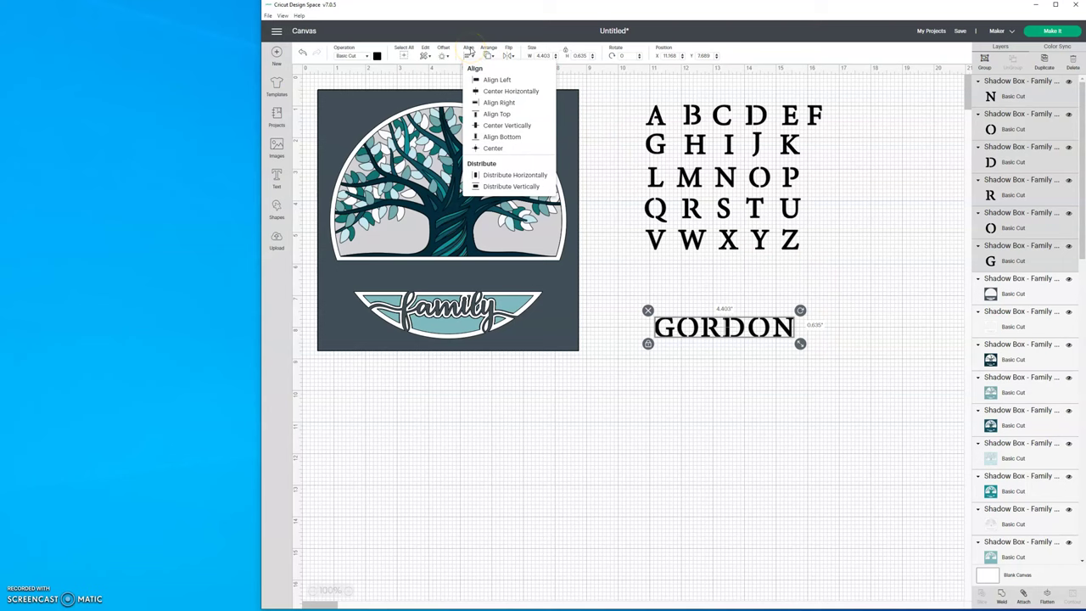
{"action": "left_click", "coordinate": [501, 138]}
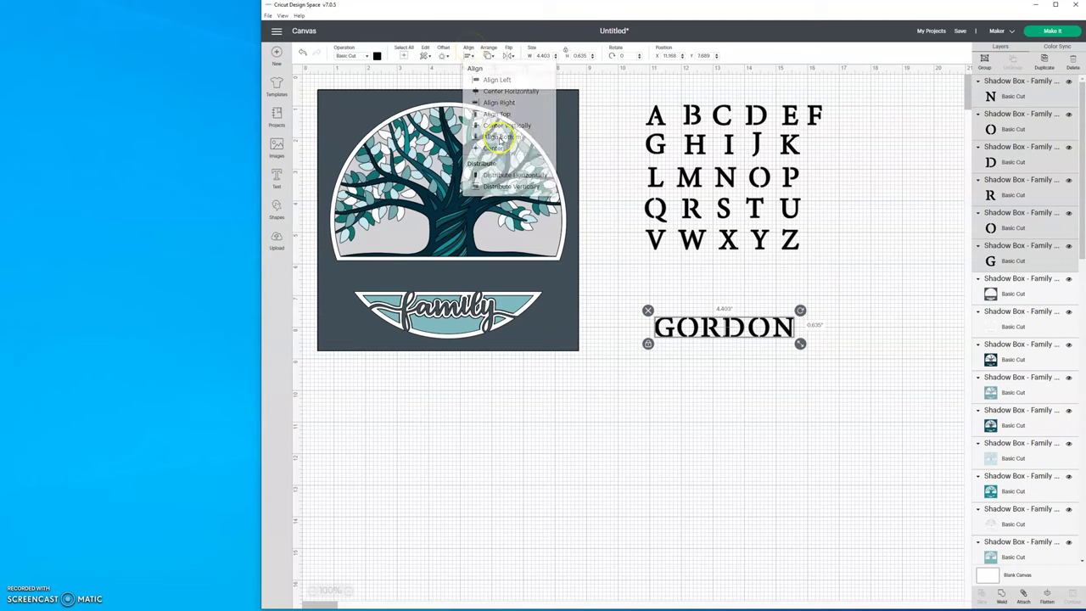
{"action": "left_click", "coordinate": [806, 286]}
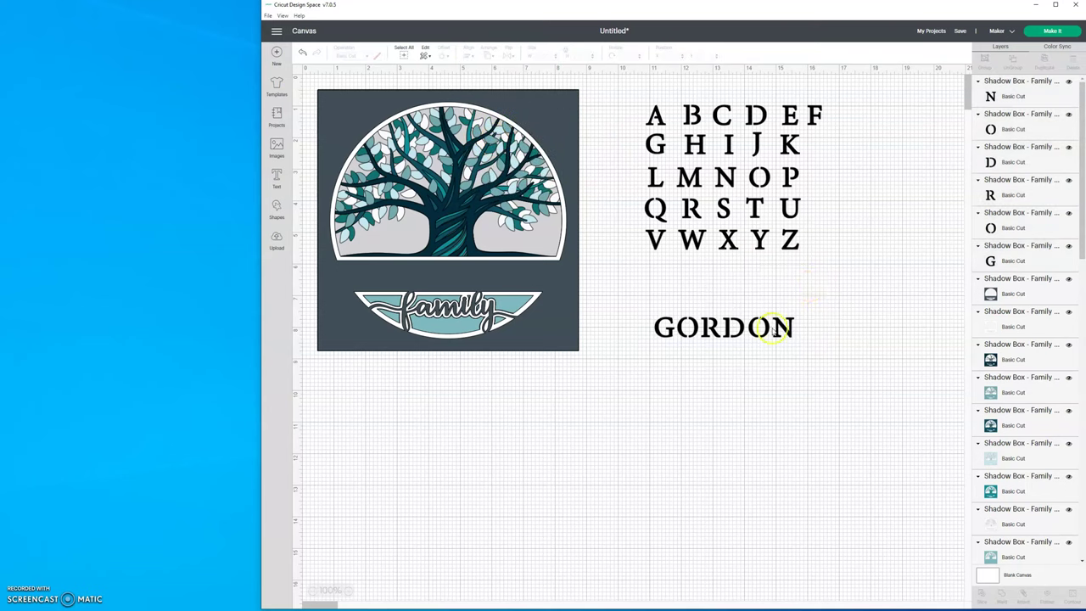
{"action": "left_click_drag", "start_coordinate": [737, 331], "coordinate": [765, 337]}
{"action": "left_click", "coordinate": [855, 283]}
{"action": "left_click", "coordinate": [835, 291]}
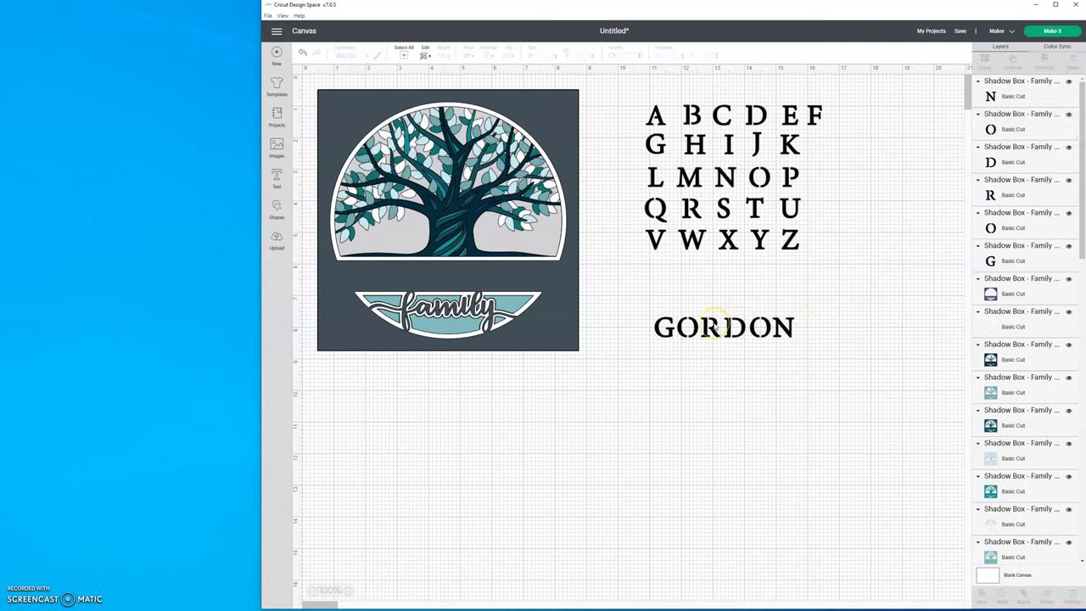
Weld the six surname letters into a single shape and move it farther down the canvas.
{"action": "left_click_drag", "start_coordinate": [646, 301], "coordinate": [816, 327]}
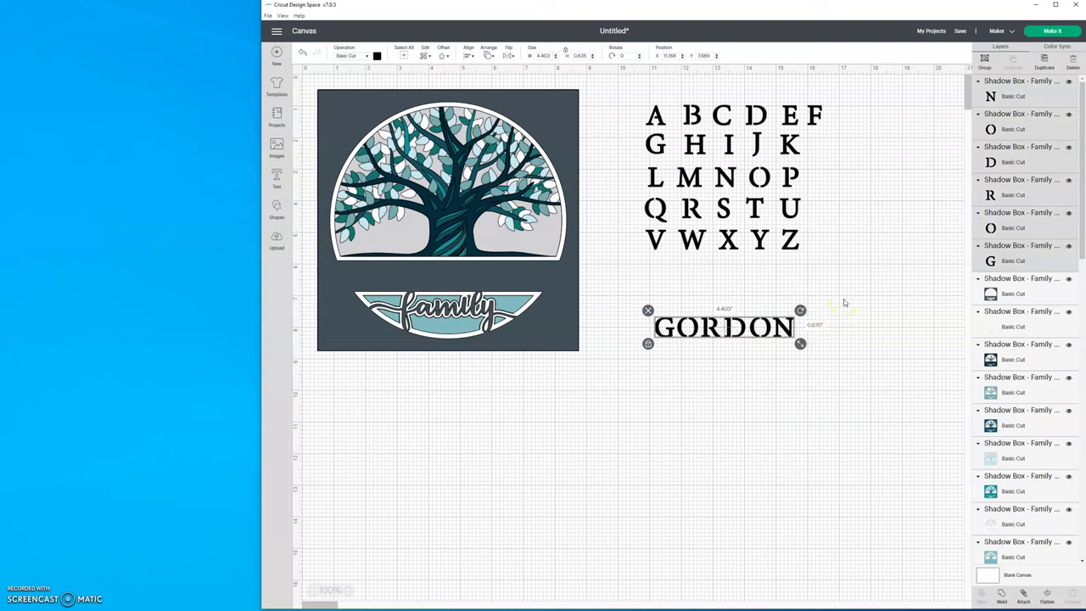
{"action": "left_click", "coordinate": [1002, 601]}
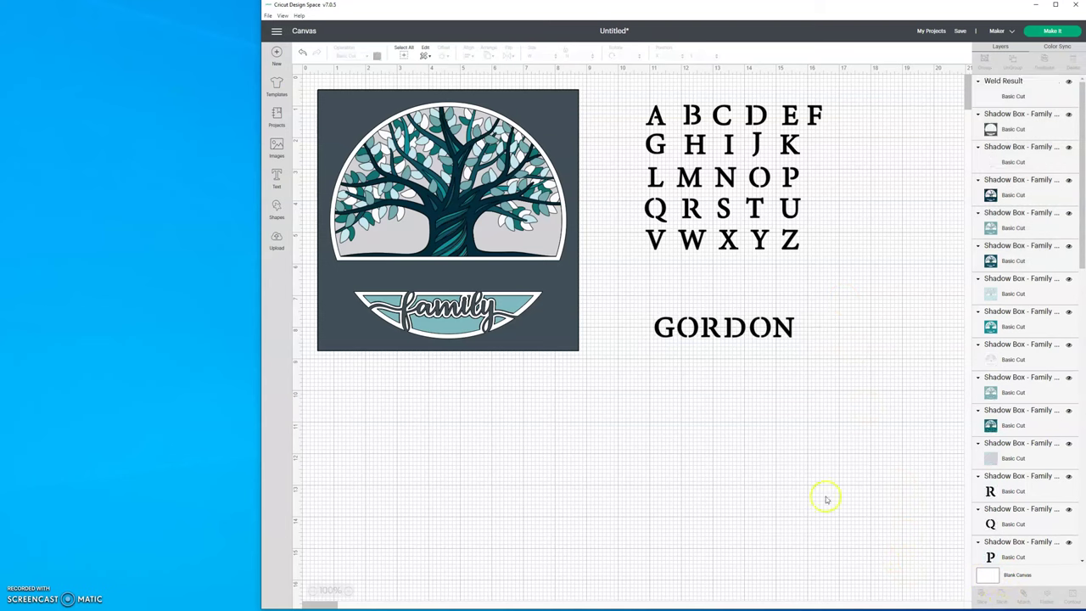
{"action": "left_click_drag", "start_coordinate": [739, 332], "coordinate": [732, 414]}
{"action": "left_click", "coordinate": [781, 426]}
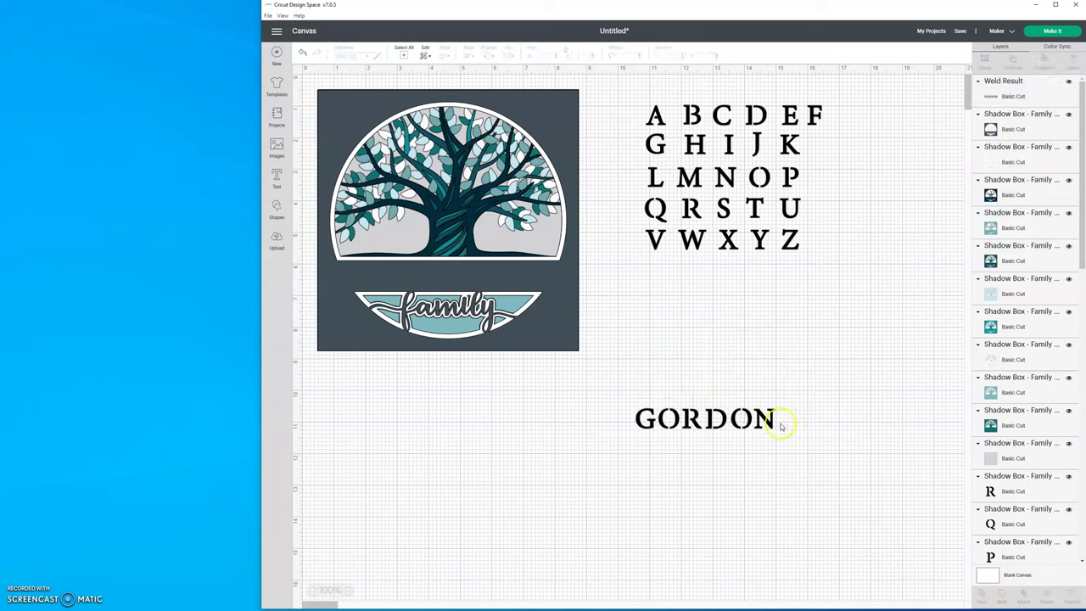
Place the welded surname on the blank band between the tree and "family", and resize it to 4.6 inches wide.
{"action": "left_click_drag", "start_coordinate": [772, 419], "coordinate": [504, 283]}
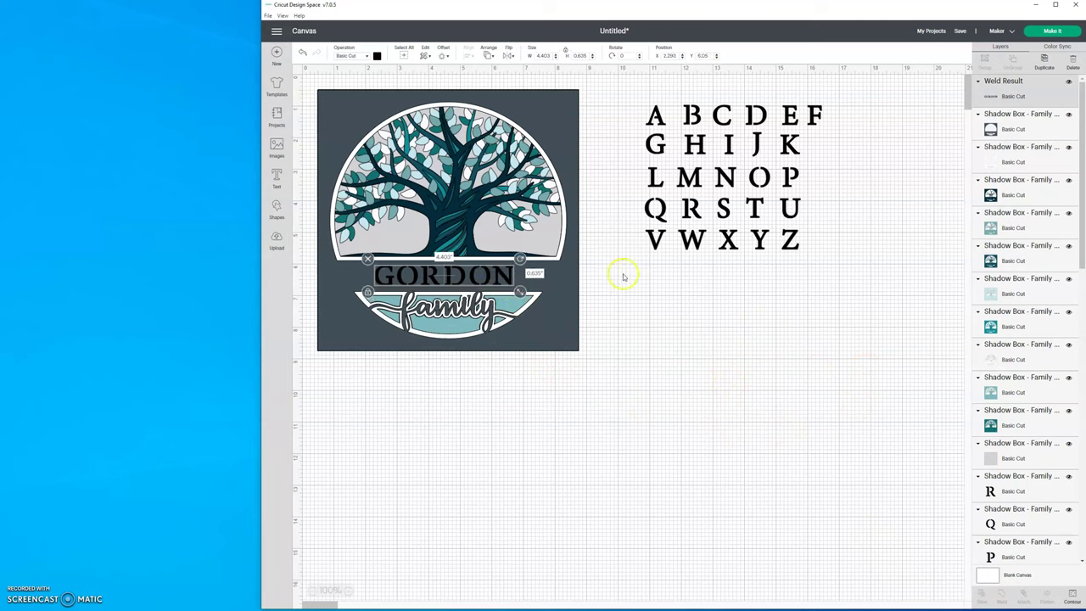
{"action": "left_click", "coordinate": [528, 280]}
{"action": "mouse_move", "coordinate": [507, 277]}
{"action": "left_mouse_down"}
{"action": "mouse_move", "coordinate": [497, 266]}
{"action": "mouse_move", "coordinate": [509, 262]}
{"action": "mouse_move", "coordinate": [496, 267]}
{"action": "mouse_move", "coordinate": [506, 297]}
{"action": "mouse_move", "coordinate": [480, 280]}
{"action": "mouse_move", "coordinate": [565, 295]}
{"action": "mouse_move", "coordinate": [573, 314]}
{"action": "mouse_move", "coordinate": [539, 280]}
{"action": "mouse_move", "coordinate": [497, 291]}
{"action": "mouse_move", "coordinate": [471, 282]}
{"action": "mouse_move", "coordinate": [485, 292]}
{"action": "mouse_move", "coordinate": [508, 277]}
{"action": "left_mouse_up"}
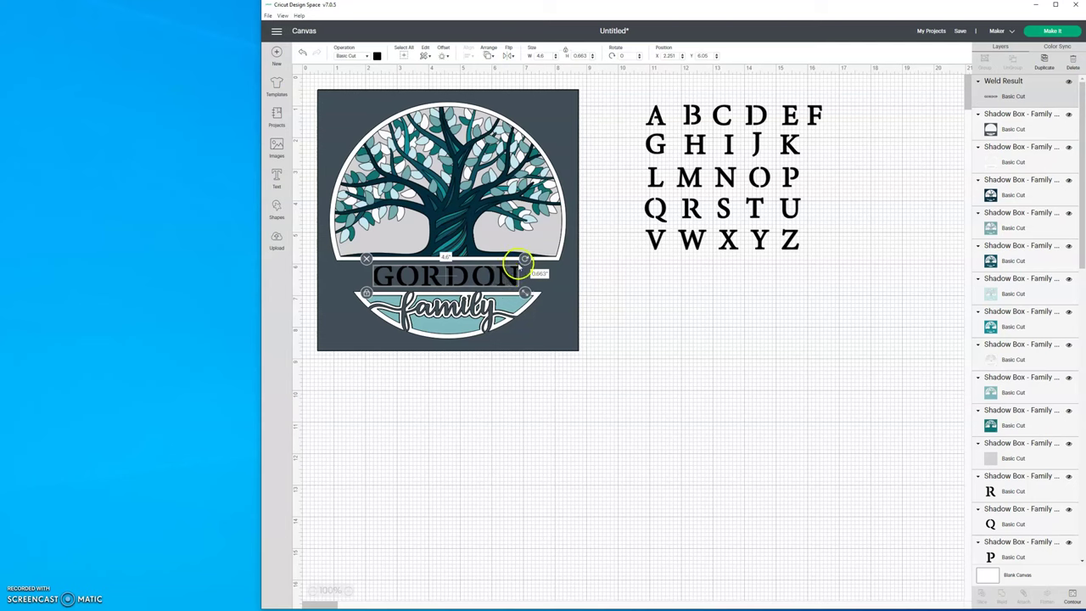
{"action": "left_click", "coordinate": [614, 265]}
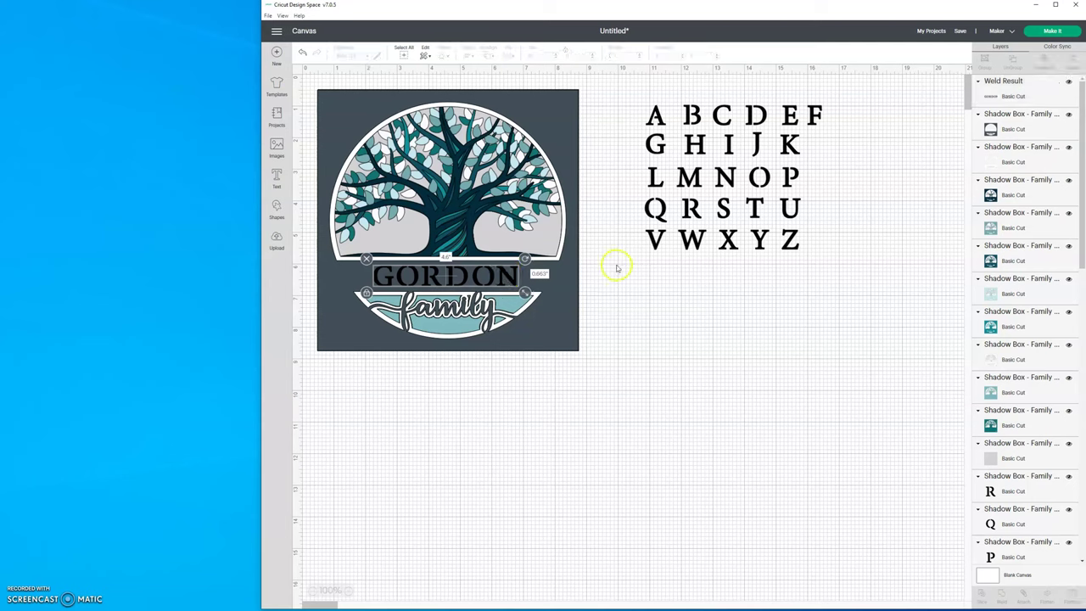
{"action": "left_click", "coordinate": [517, 274]}
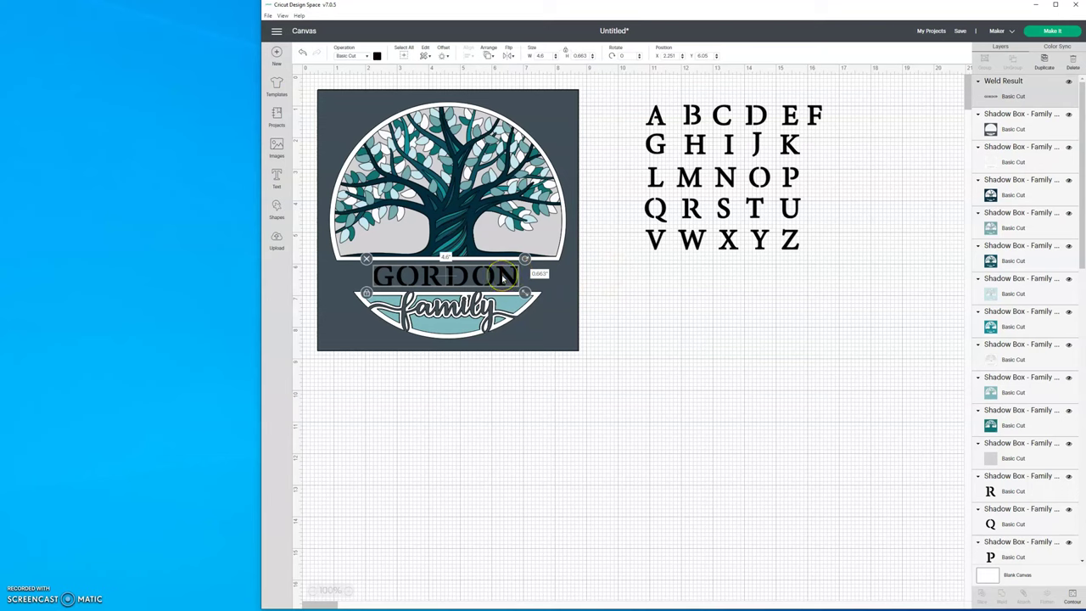
Center the welded surname horizontally on the top frame layer.
{"action": "left_click", "coordinate": [527, 216]}
{"action": "left_click", "coordinate": [1004, 125]}
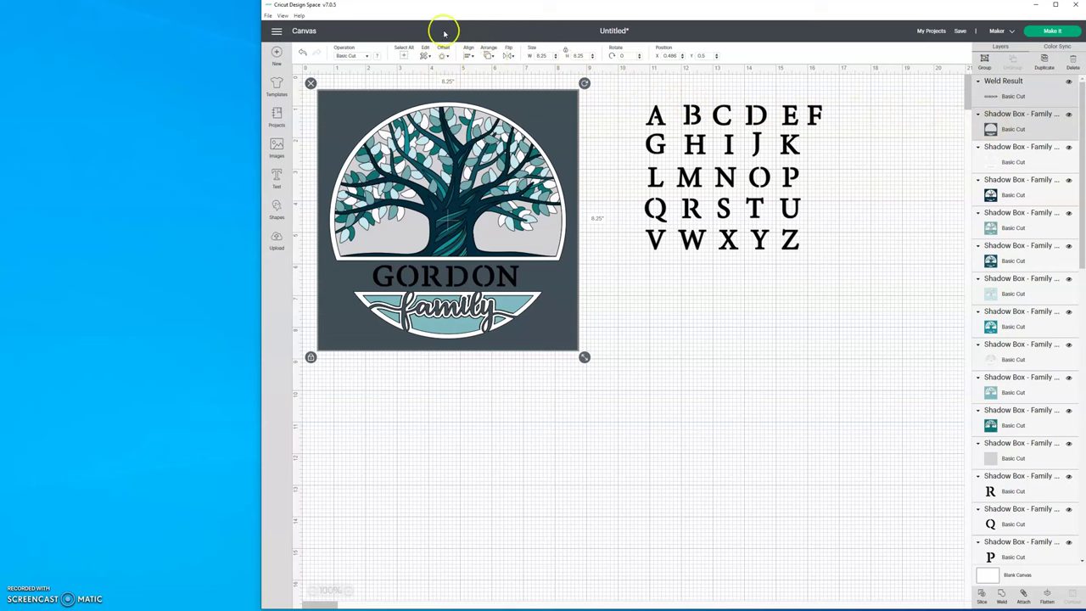
{"action": "left_click", "coordinate": [468, 55]}
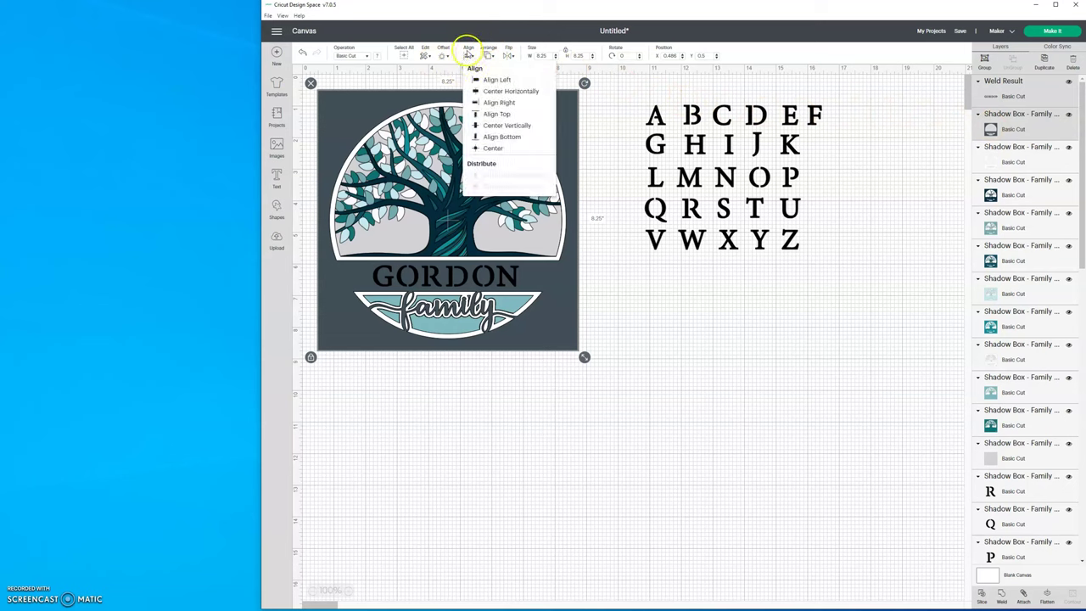
{"action": "left_click", "coordinate": [500, 90]}
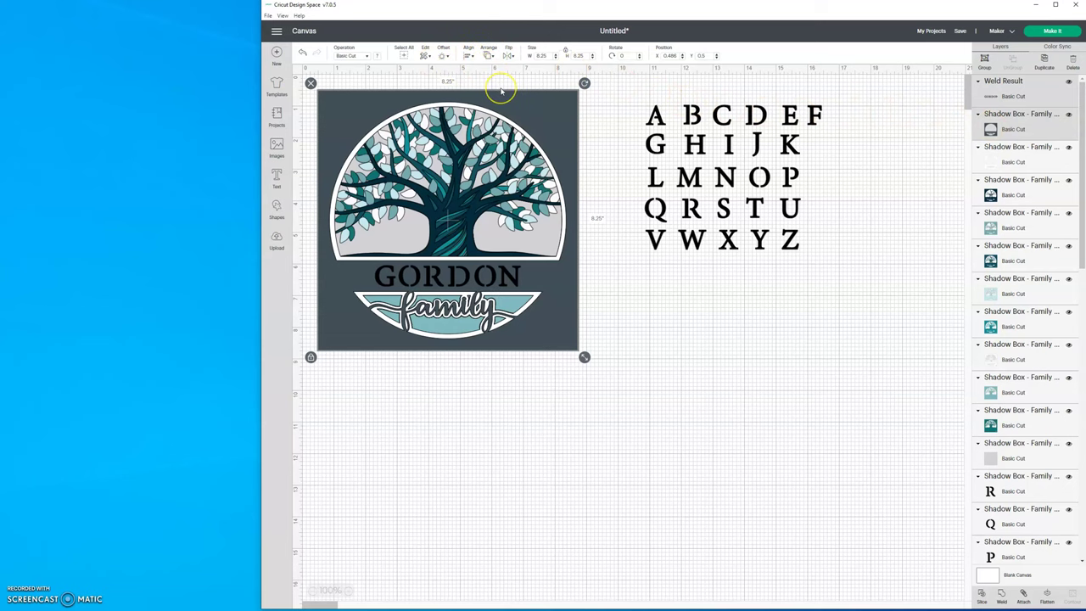
{"action": "left_click", "coordinate": [497, 88]}
Slice the surname out of the top frame layer and delete the two leftover lettering pieces.
{"action": "left_click", "coordinate": [969, 590]}
{"action": "key", "text": "ctrl+z"}
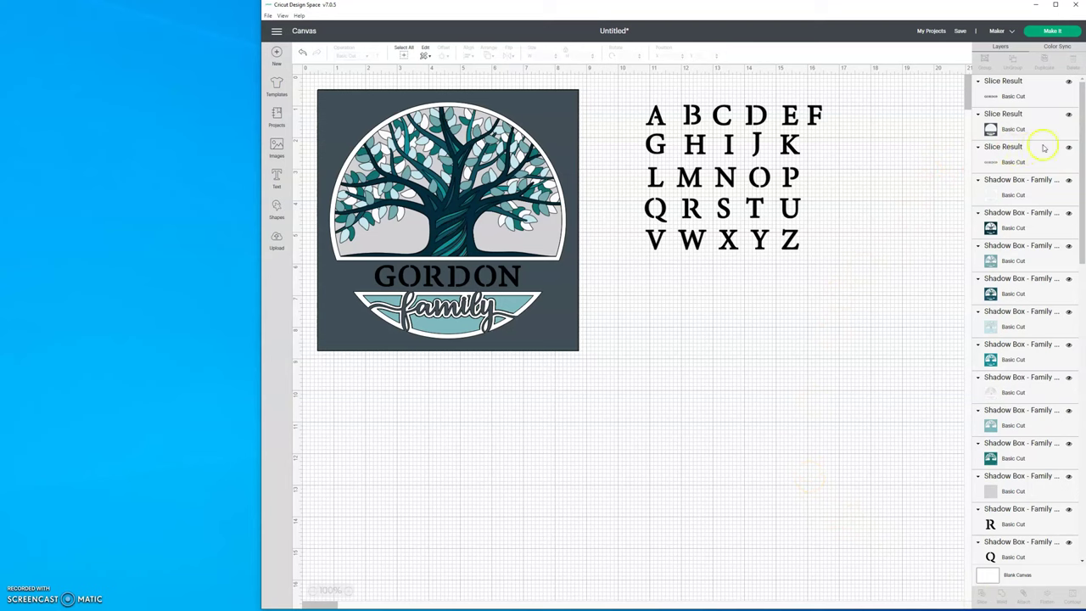
{"action": "left_click", "coordinate": [1007, 89]}
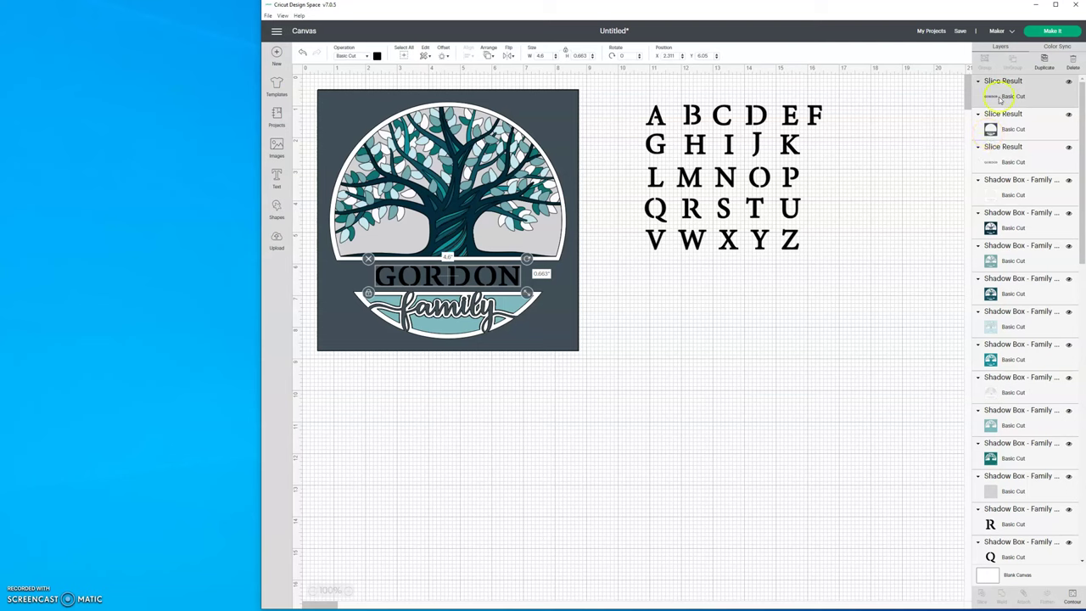
{"action": "key", "text": "Delete"}
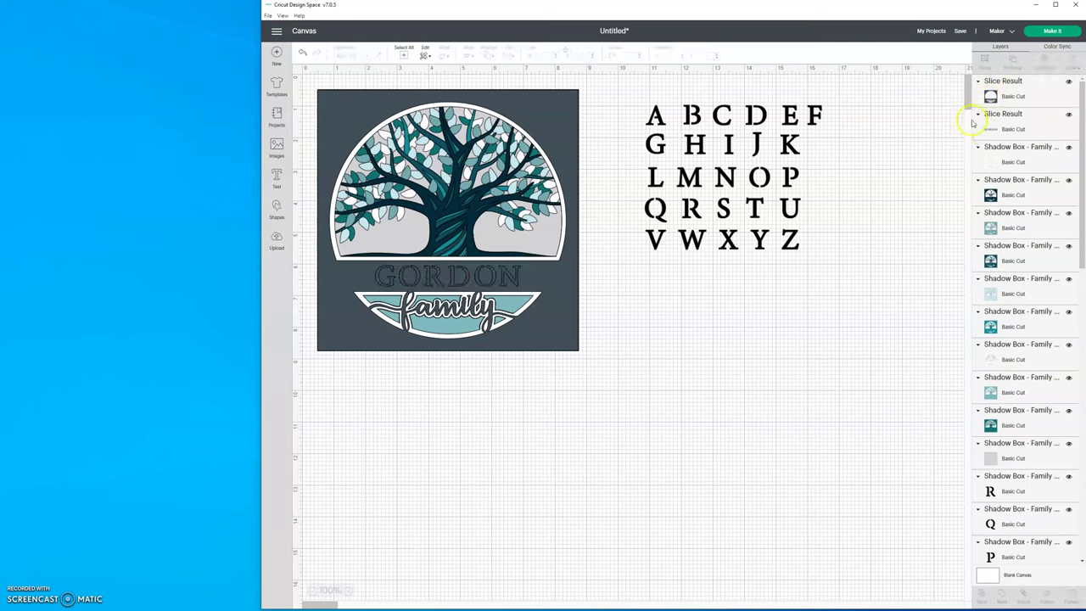
{"action": "left_click", "coordinate": [1012, 123]}
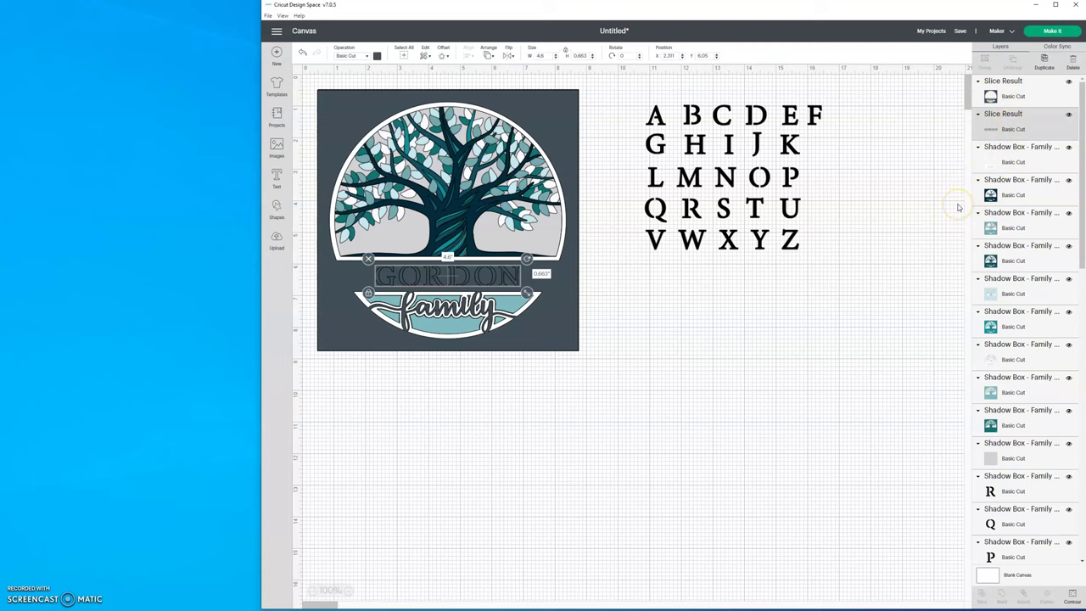
{"action": "key", "text": "Delete"}
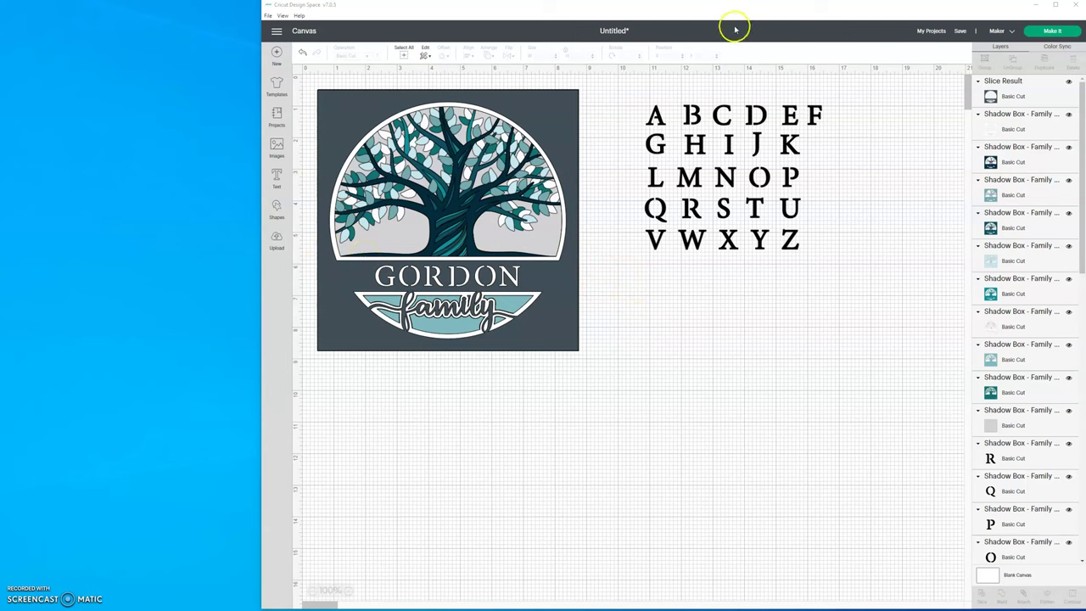
Group all the alphabet letters beside the design and hide the group.
{"action": "left_click", "coordinate": [722, 116]}
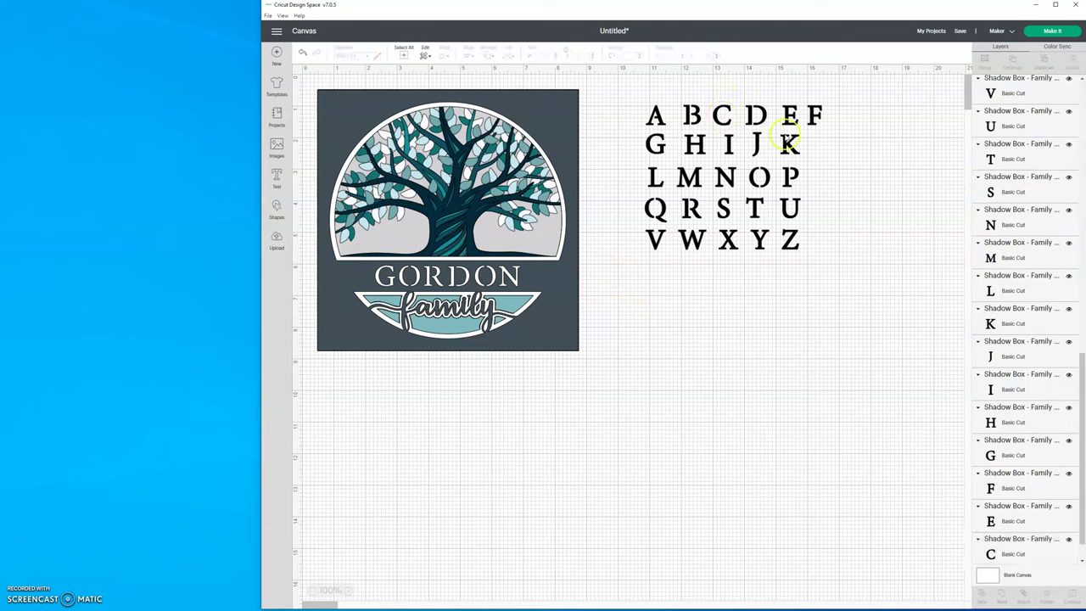
{"action": "left_click", "coordinate": [789, 176]}
{"action": "left_click", "coordinate": [791, 242]}
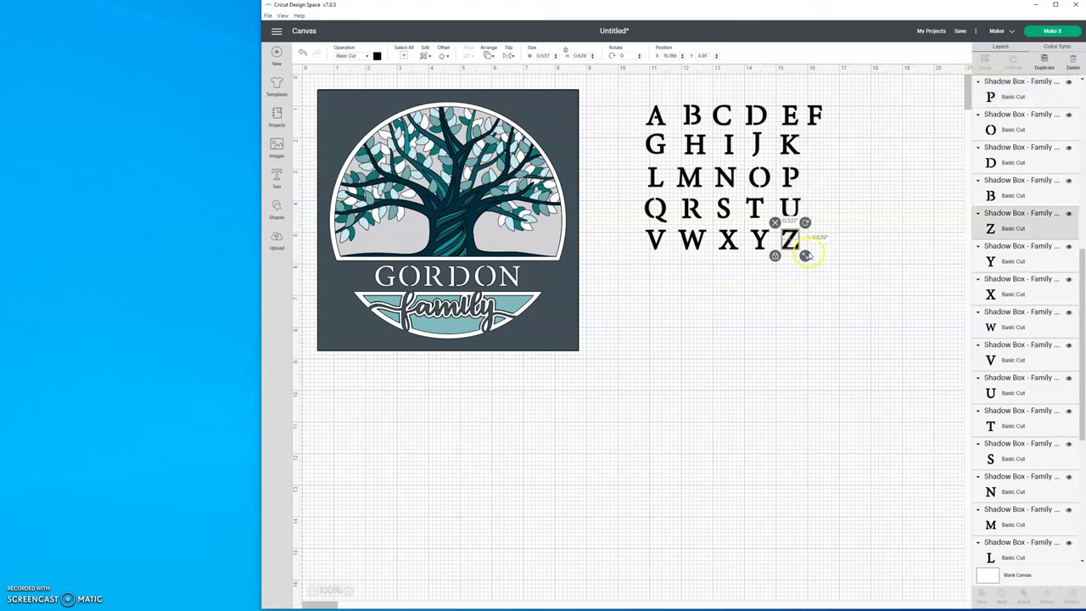
{"action": "left_click_drag", "start_coordinate": [834, 266], "coordinate": [636, 96]}
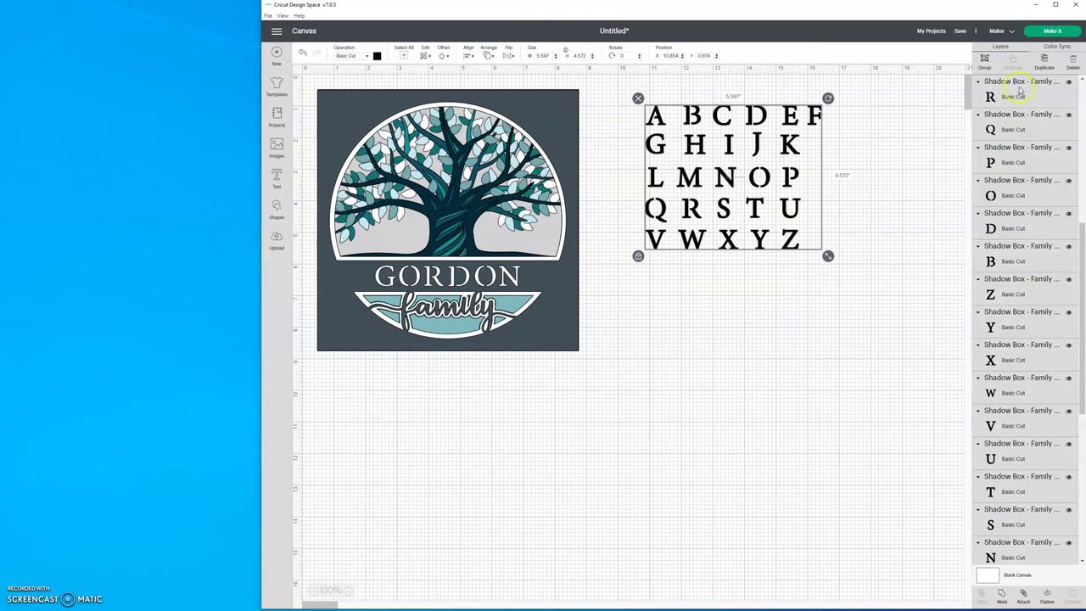
{"action": "left_click", "coordinate": [984, 59]}
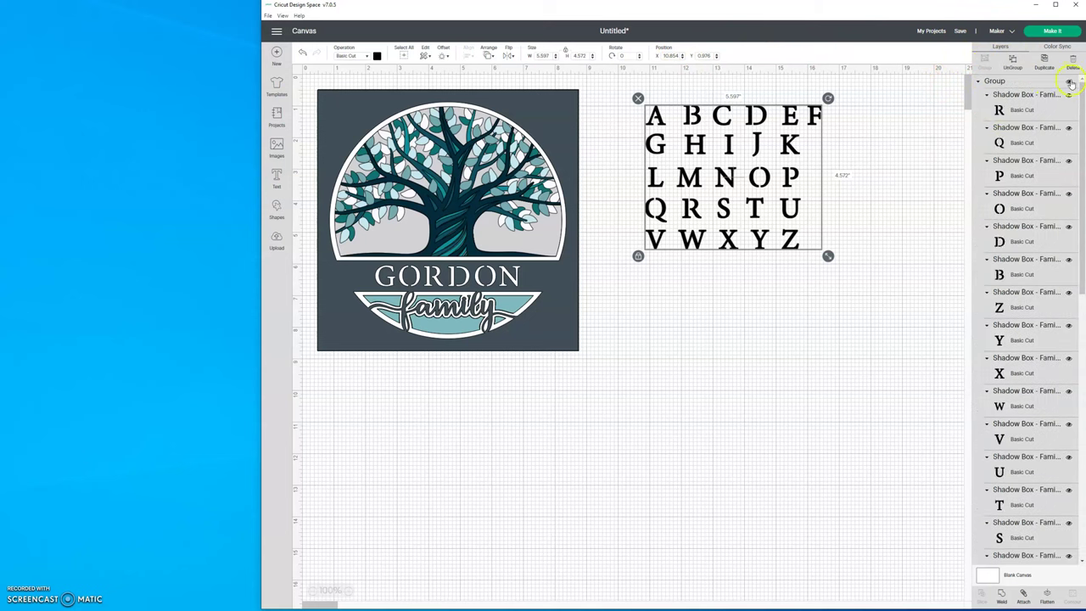
{"action": "left_click", "coordinate": [1069, 81]}
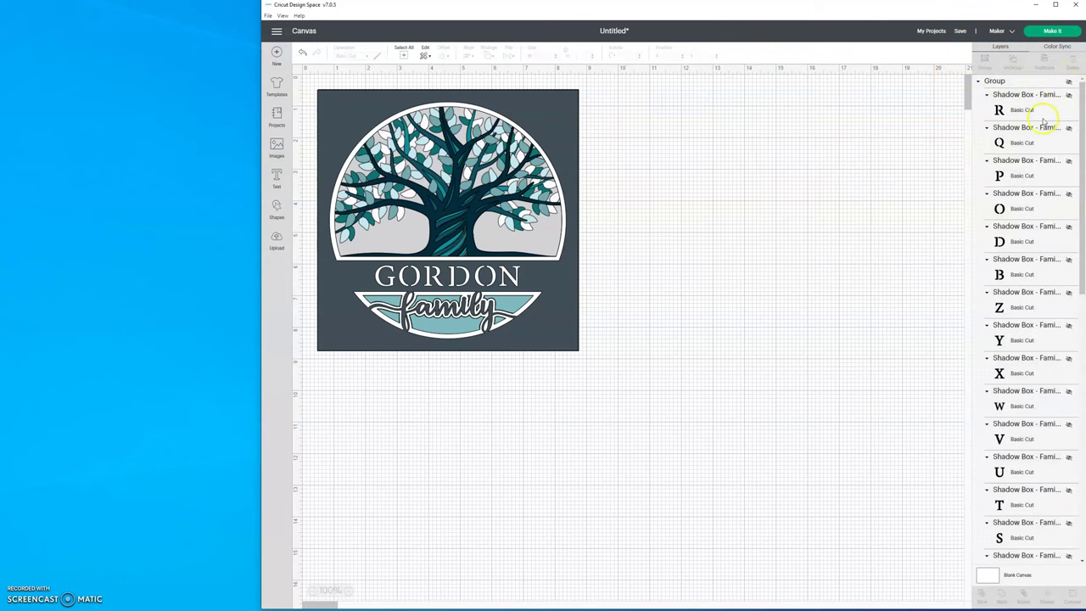
Send the hidden alphabet group to the back, beneath all the shadow box layers.
{"action": "left_click", "coordinate": [1032, 79]}
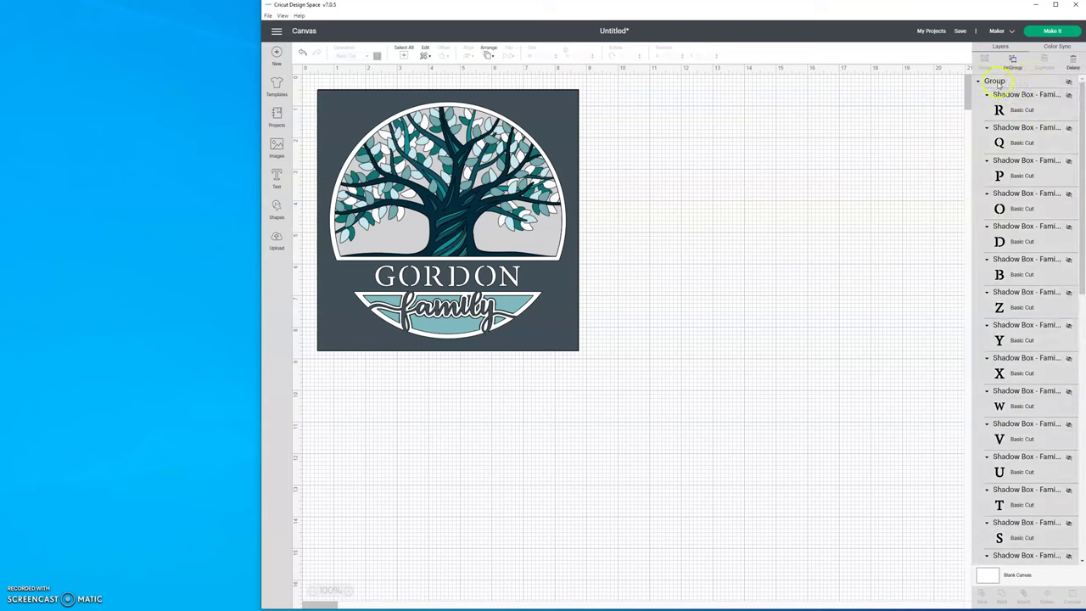
{"action": "scroll", "coordinate": [998, 336], "scroll_direction": "down", "scroll_amount": 5}
{"action": "scroll", "coordinate": [997, 335], "scroll_direction": "up", "scroll_amount": 5}
{"action": "left_click", "coordinate": [489, 54]}
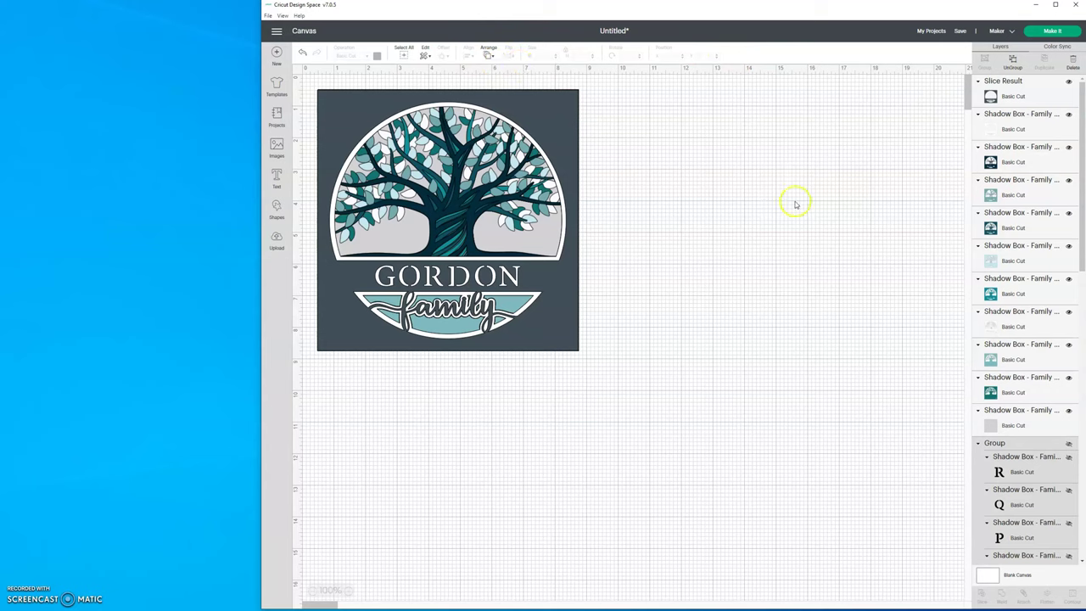
{"action": "left_click", "coordinate": [699, 243]}
Recolor the top frame layer with the cut-out surname black.
{"action": "left_click", "coordinate": [993, 93]}
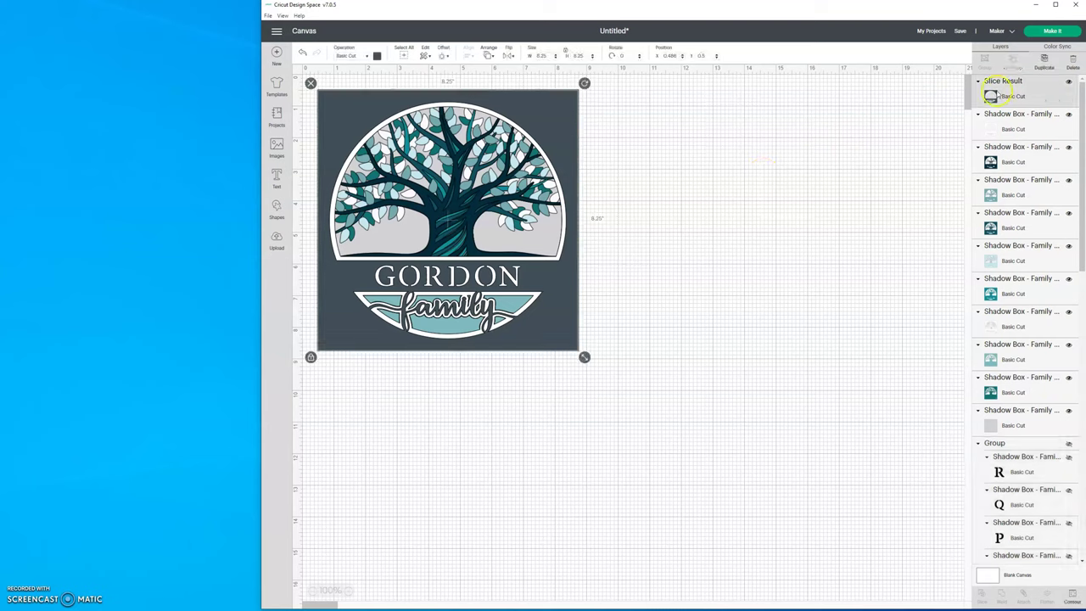
{"action": "left_click", "coordinate": [376, 55]}
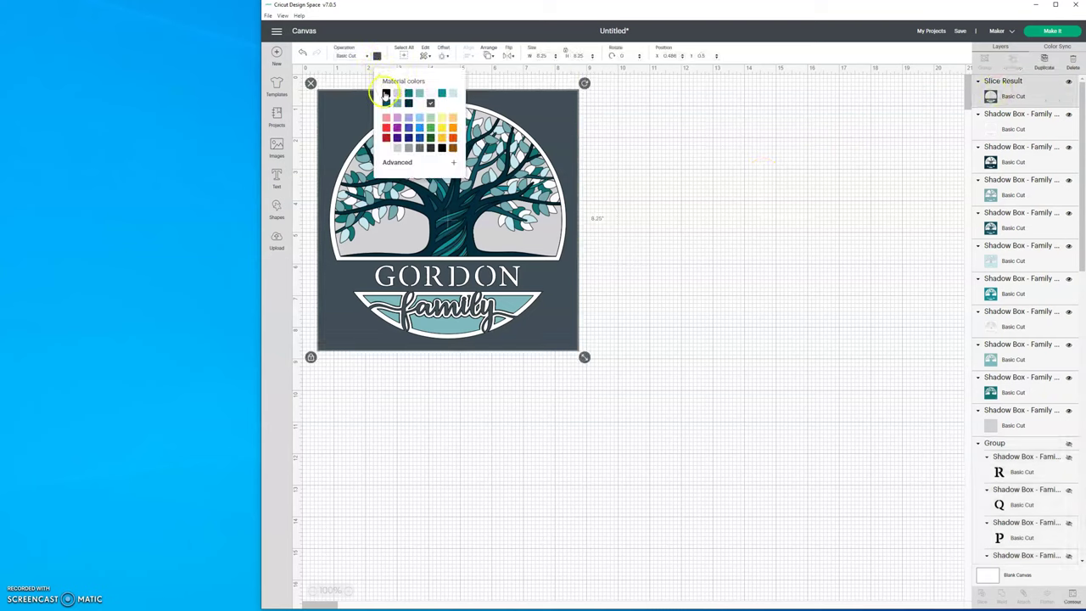
{"action": "left_click", "coordinate": [386, 93]}
{"action": "left_click", "coordinate": [706, 112]}
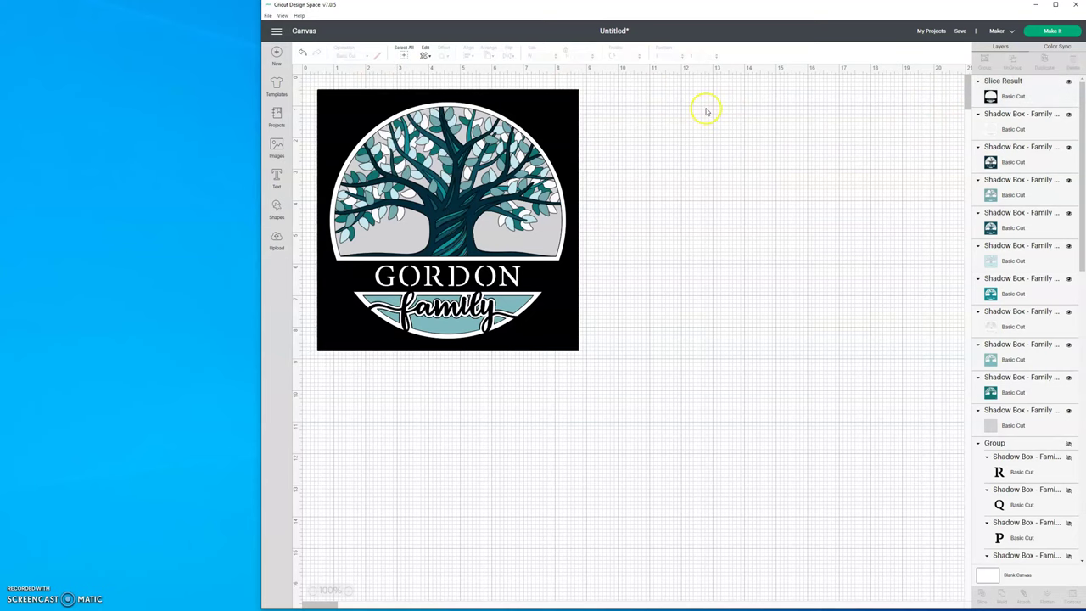
Recolor the darkest tree layer, third in the layer order, dark purple.
{"action": "left_click", "coordinate": [1020, 149]}
{"action": "left_click", "coordinate": [991, 163]}
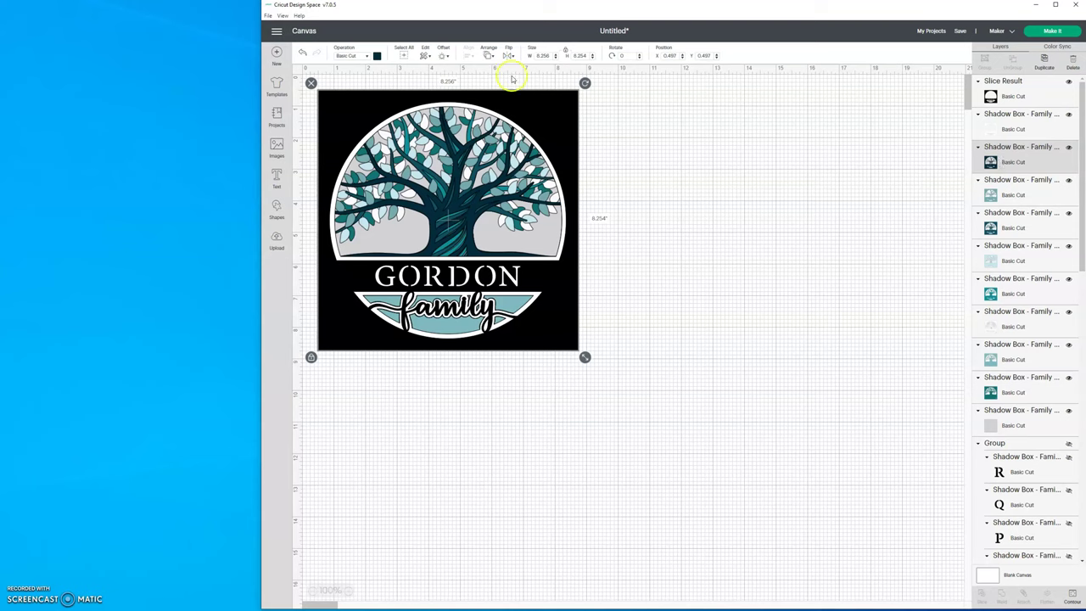
{"action": "left_click", "coordinate": [378, 55]}
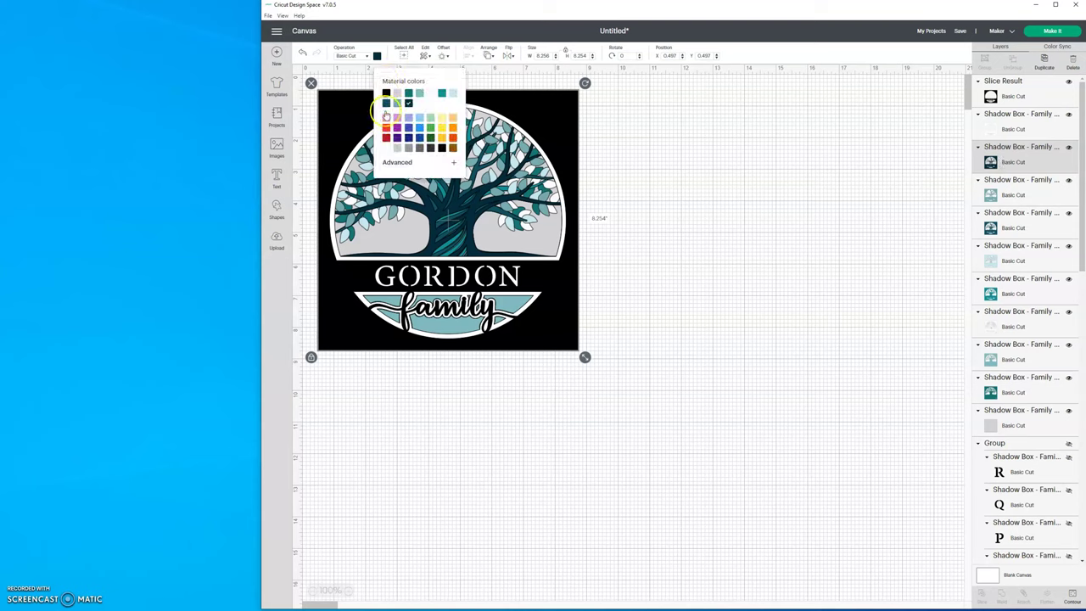
{"action": "left_click", "coordinate": [397, 138]}
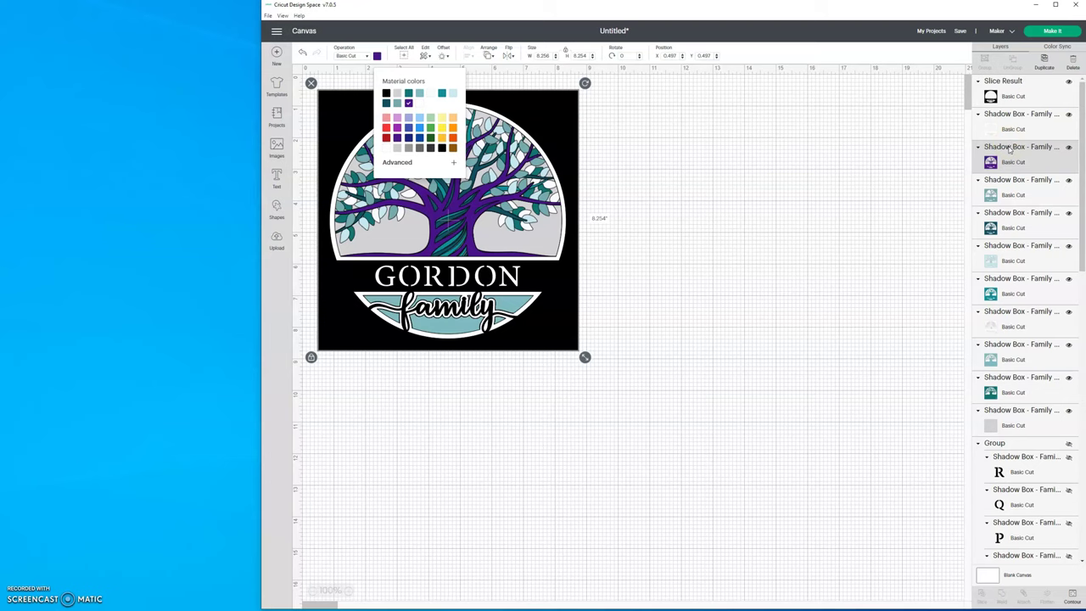
Recolor the dark blue tree layer, fifth in the layer order, a deepened custom purple, about #85179d.
{"action": "left_click", "coordinate": [1006, 158]}
{"action": "left_click", "coordinate": [1001, 222]}
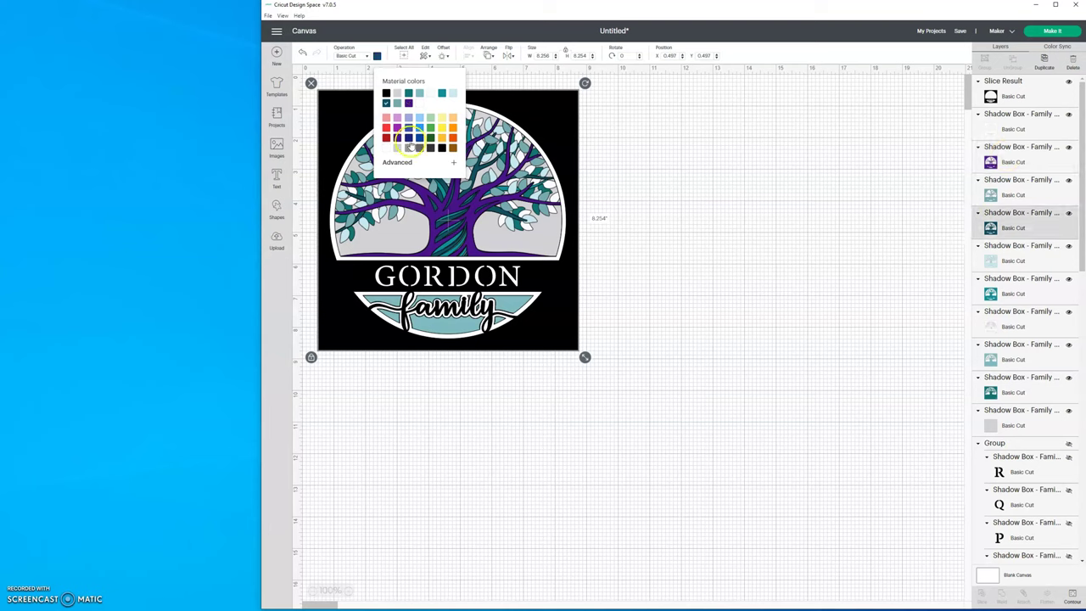
{"action": "left_click", "coordinate": [397, 129]}
{"action": "left_click", "coordinate": [453, 162]}
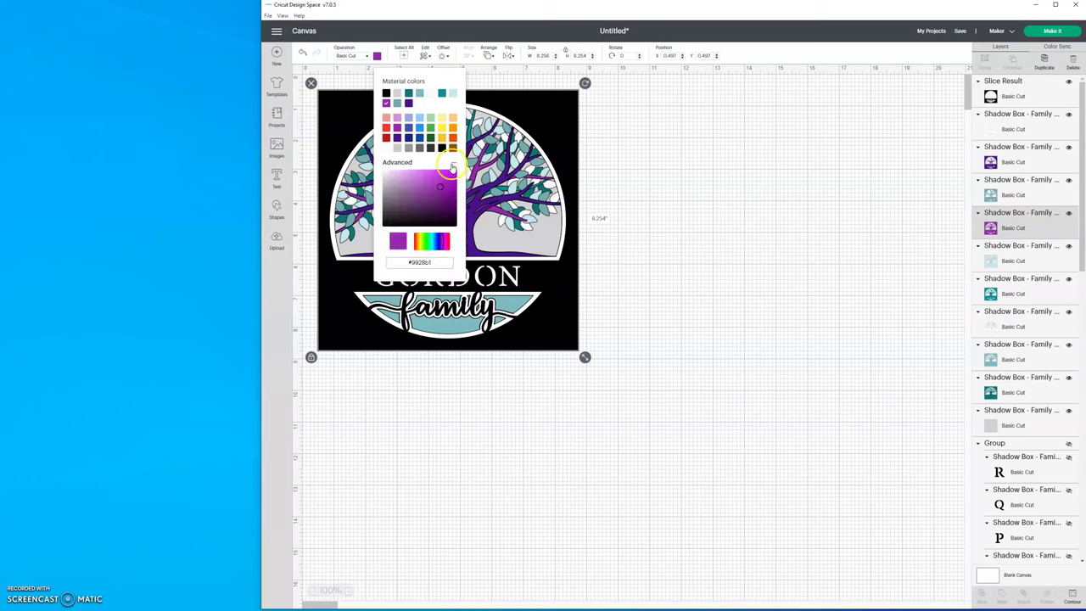
{"action": "left_click", "coordinate": [439, 192]}
{"action": "mouse_move", "coordinate": [439, 194]}
{"action": "left_mouse_down"}
{"action": "mouse_move", "coordinate": [455, 161]}
{"action": "mouse_move", "coordinate": [457, 193]}
{"action": "mouse_move", "coordinate": [439, 182]}
{"action": "mouse_move", "coordinate": [439, 198]}
{"action": "mouse_move", "coordinate": [448, 186]}
{"action": "mouse_move", "coordinate": [433, 178]}
{"action": "mouse_move", "coordinate": [417, 184]}
{"action": "mouse_move", "coordinate": [445, 192]}
{"action": "left_mouse_up"}
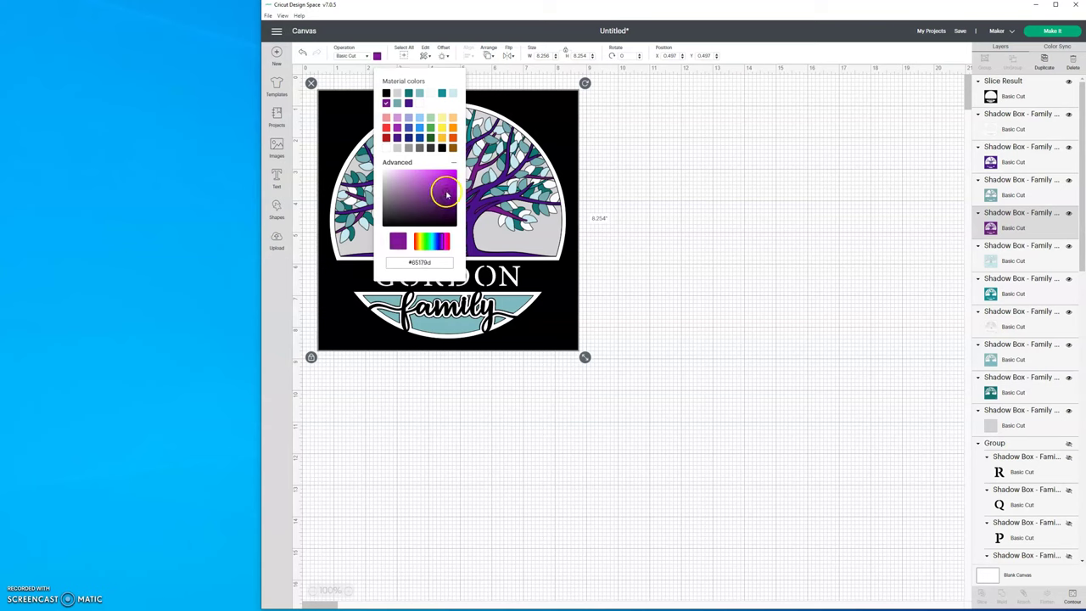
{"action": "left_click", "coordinate": [760, 154]}
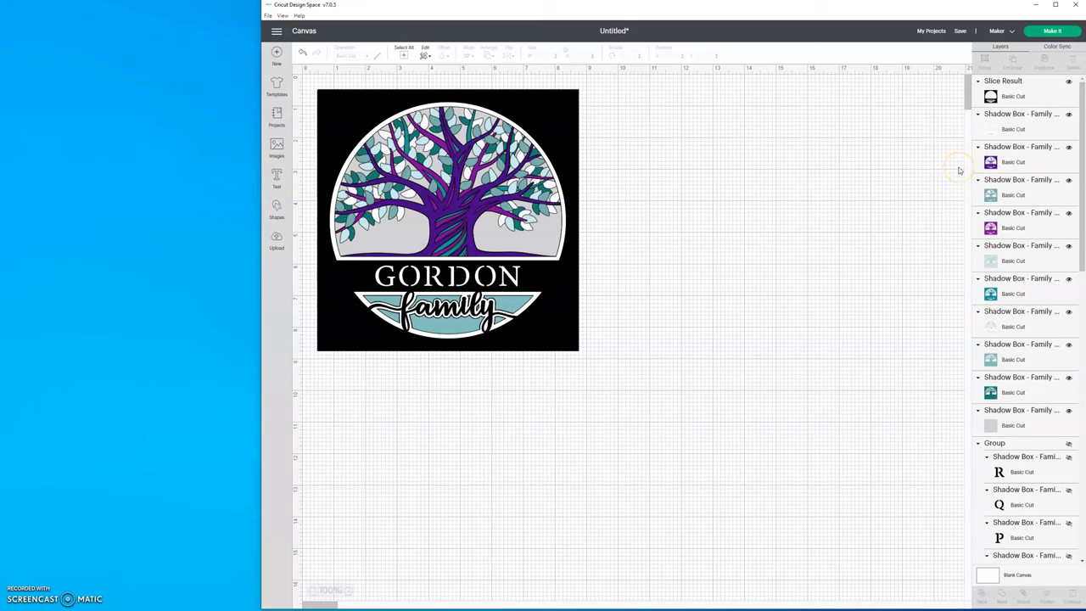
Recolor the teal tree layer, seventh in the layer order, light purple.
{"action": "left_click", "coordinate": [999, 284]}
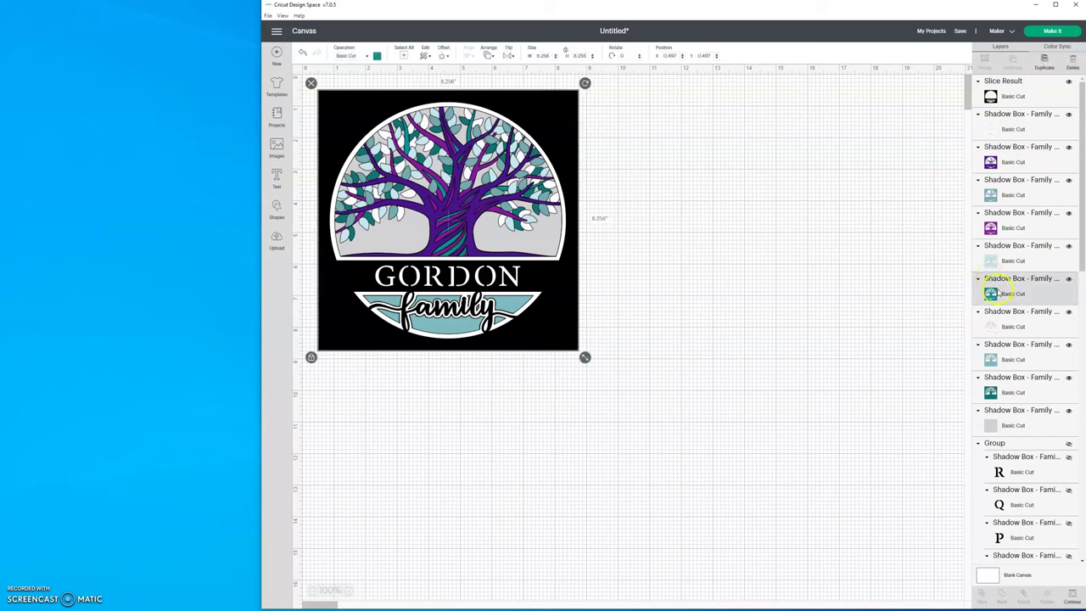
{"action": "left_click", "coordinate": [377, 55]}
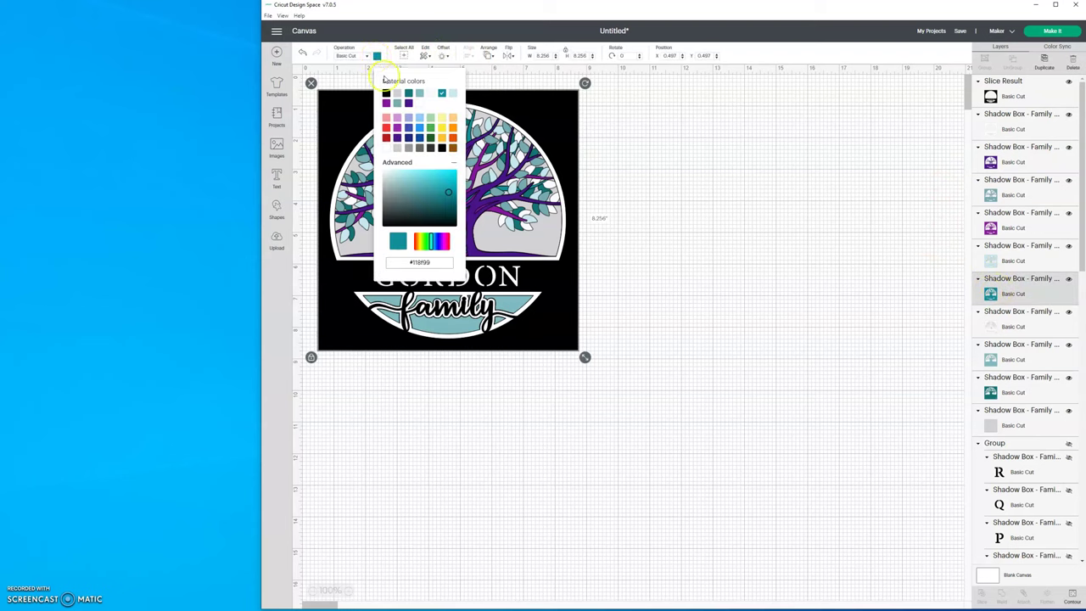
{"action": "left_click", "coordinate": [397, 118]}
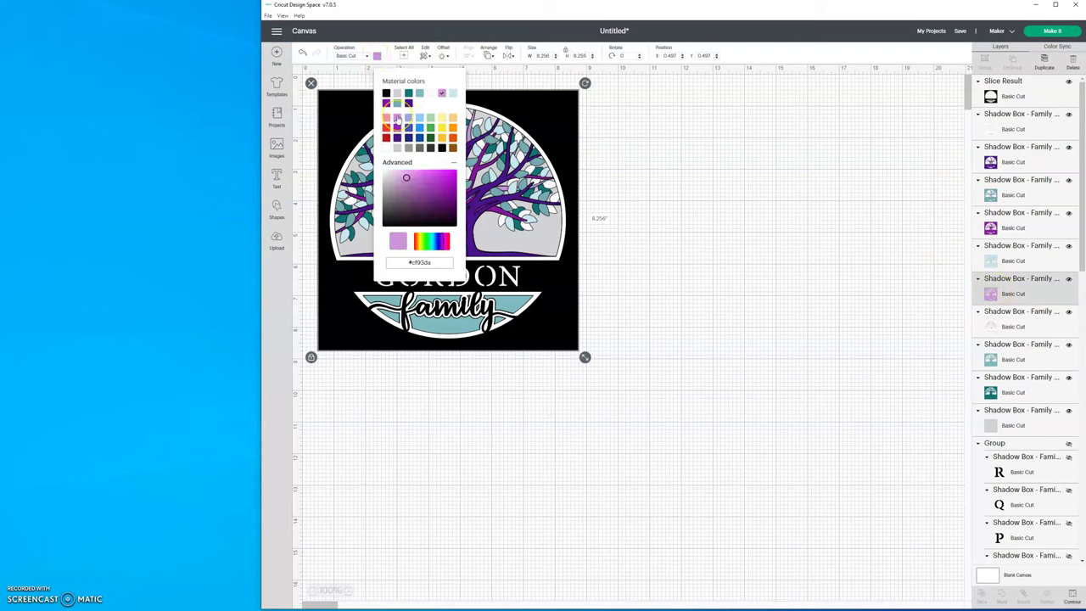
{"action": "left_click", "coordinate": [822, 218]}
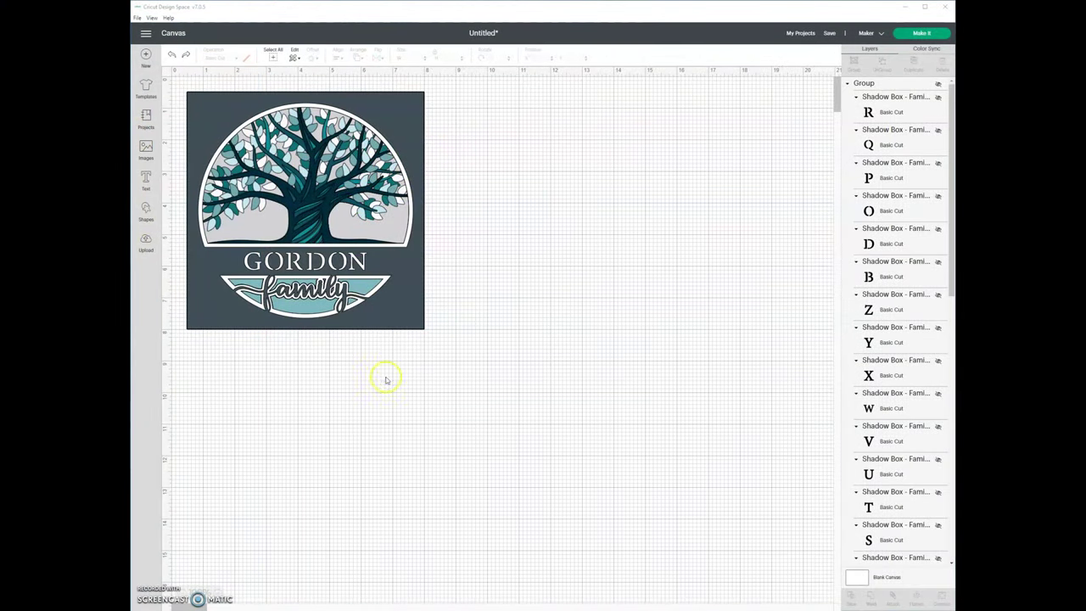
Set the width of the top frame layer with the cut-out surname to 7.5 inches, keeping its proportions.
{"action": "left_click", "coordinate": [421, 140]}
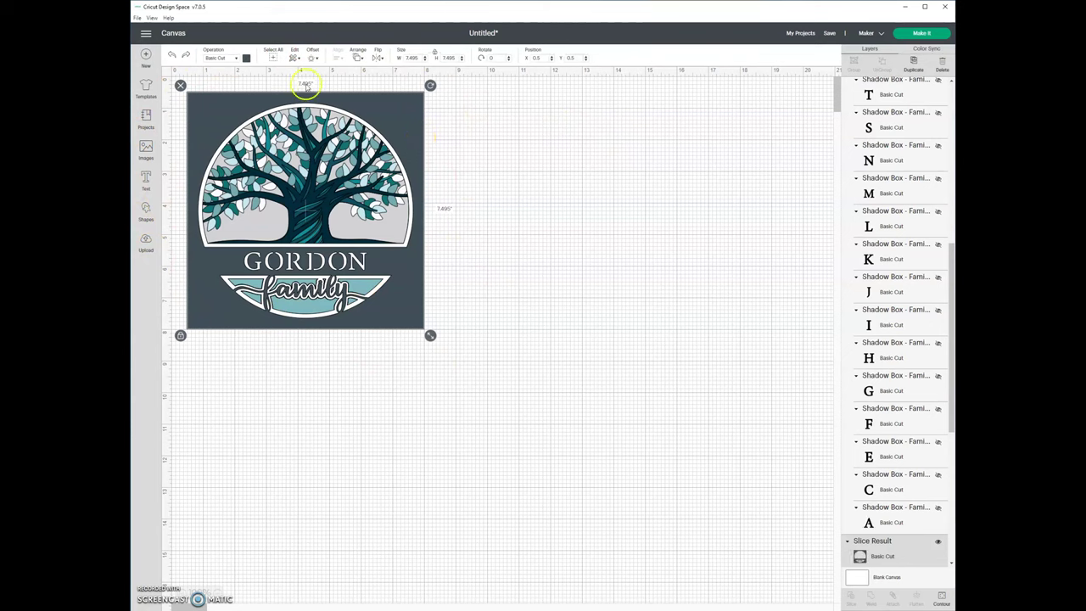
{"action": "left_click", "coordinate": [411, 58]}
{"action": "left_click_drag", "start_coordinate": [411, 58], "coordinate": [406, 58]}
{"action": "type", "text": "7.5"}
{"action": "key", "text": "Return"}
{"action": "left_click", "coordinate": [513, 131]}
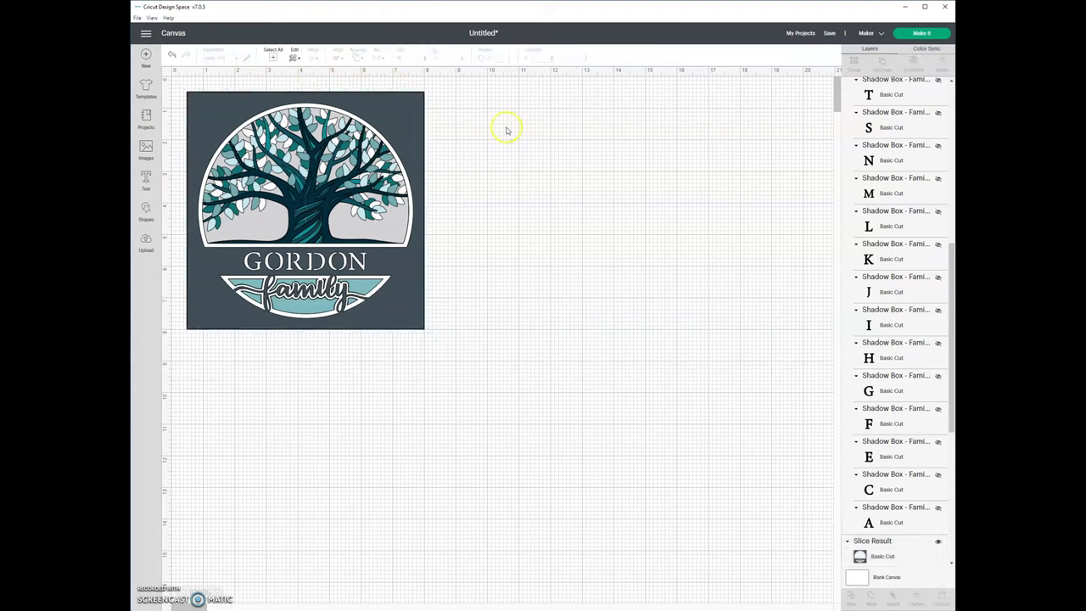
{"action": "left_click", "coordinate": [406, 123]}
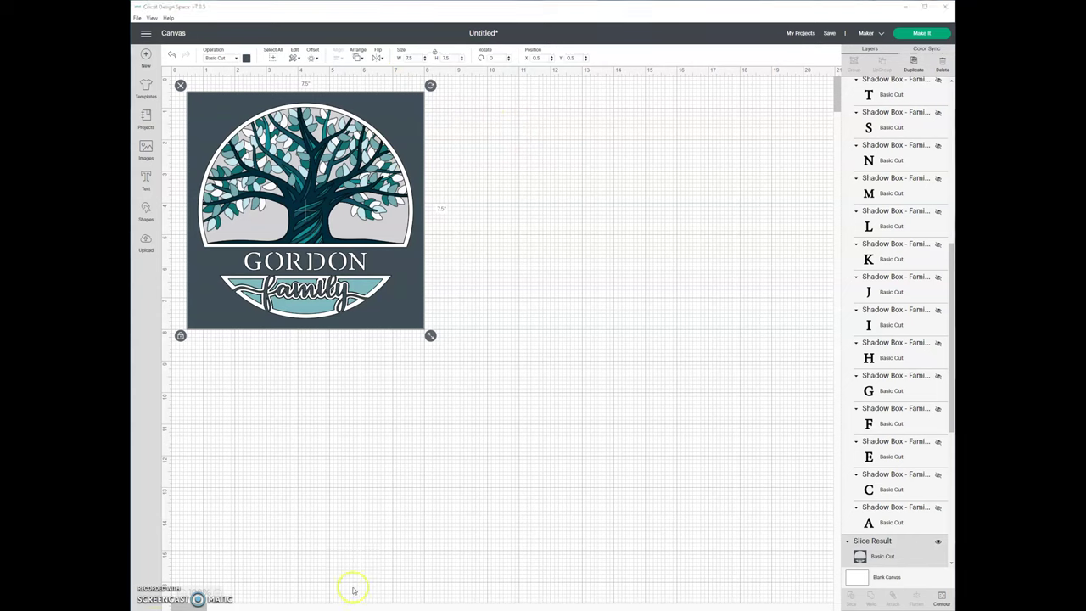
Select all the shadow box layers on the canvas and send the project to mat preparation.
{"action": "right_click", "coordinate": [453, 127]}
{"action": "key", "text": "ctrl+a"}
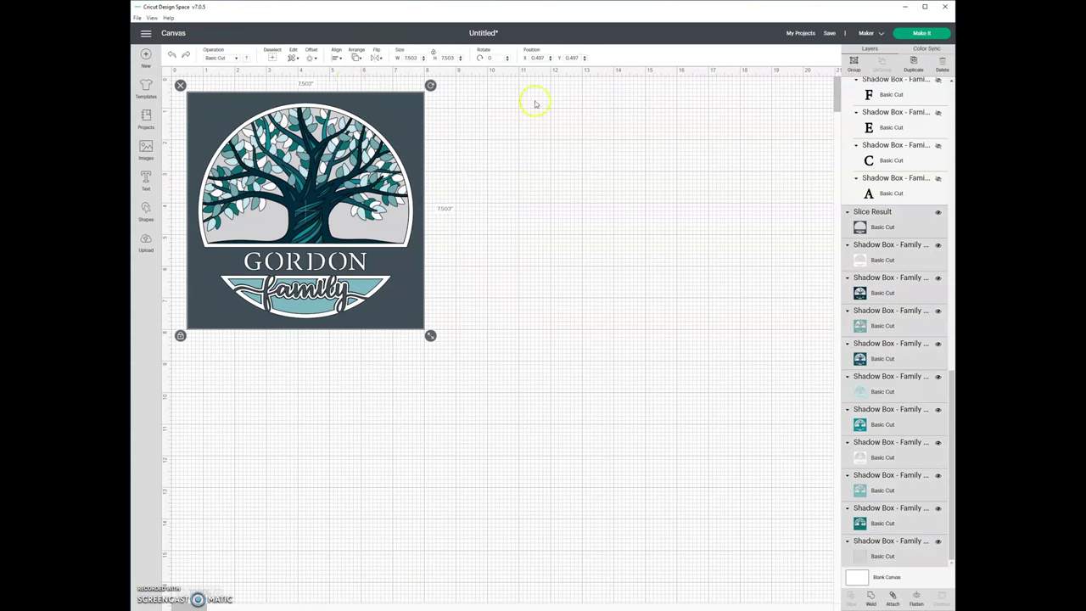
{"action": "left_click", "coordinate": [931, 36]}
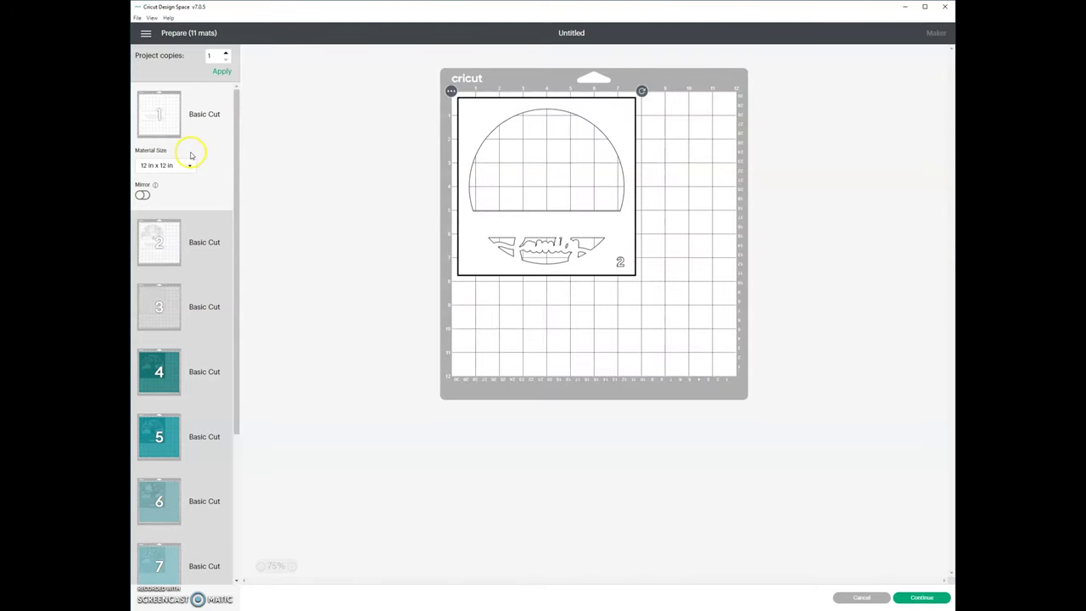
Examine the full list of prepared cutting mats to see how the layers are distributed and ordered by color.
{"action": "scroll", "coordinate": [208, 227], "scroll_direction": "down", "scroll_amount": 3}
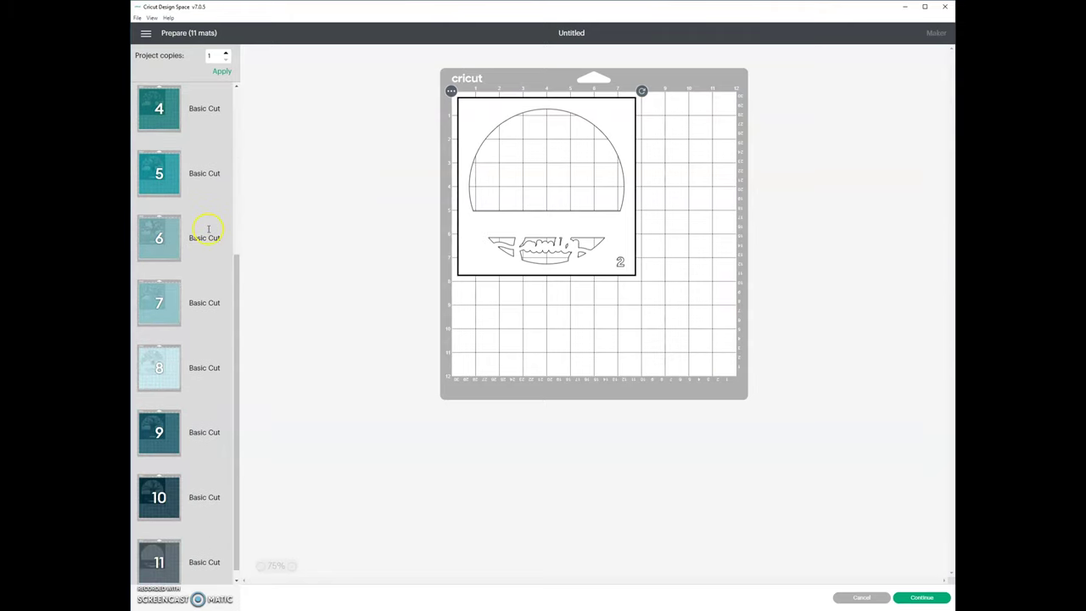
{"action": "scroll", "coordinate": [208, 229], "scroll_direction": "down", "scroll_amount": 1}
{"action": "scroll", "coordinate": [206, 227], "scroll_direction": "up", "scroll_amount": 5}
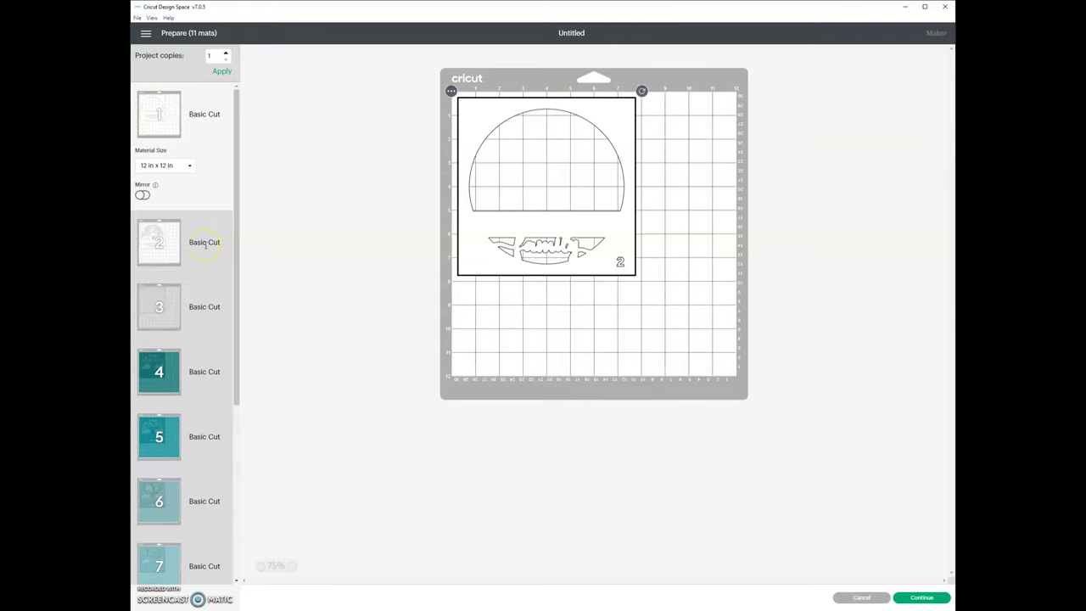
{"action": "scroll", "coordinate": [205, 246], "scroll_direction": "down", "scroll_amount": 4}
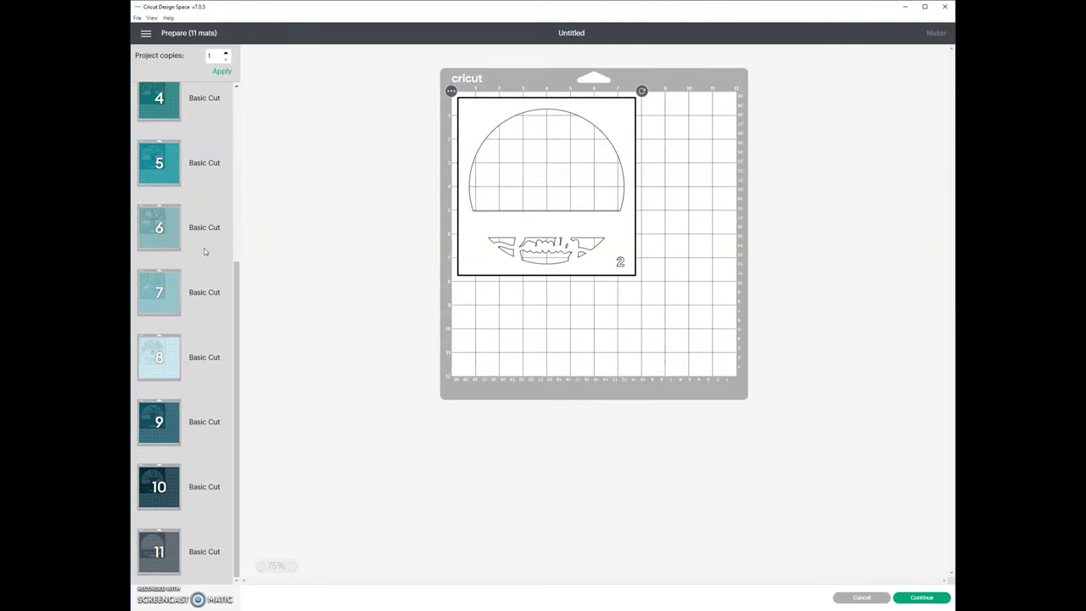
{"action": "scroll", "coordinate": [204, 249], "scroll_direction": "up", "scroll_amount": 5}
{"action": "left_click", "coordinate": [209, 169]}
{"action": "scroll", "coordinate": [204, 181], "scroll_direction": "down", "scroll_amount": 1}
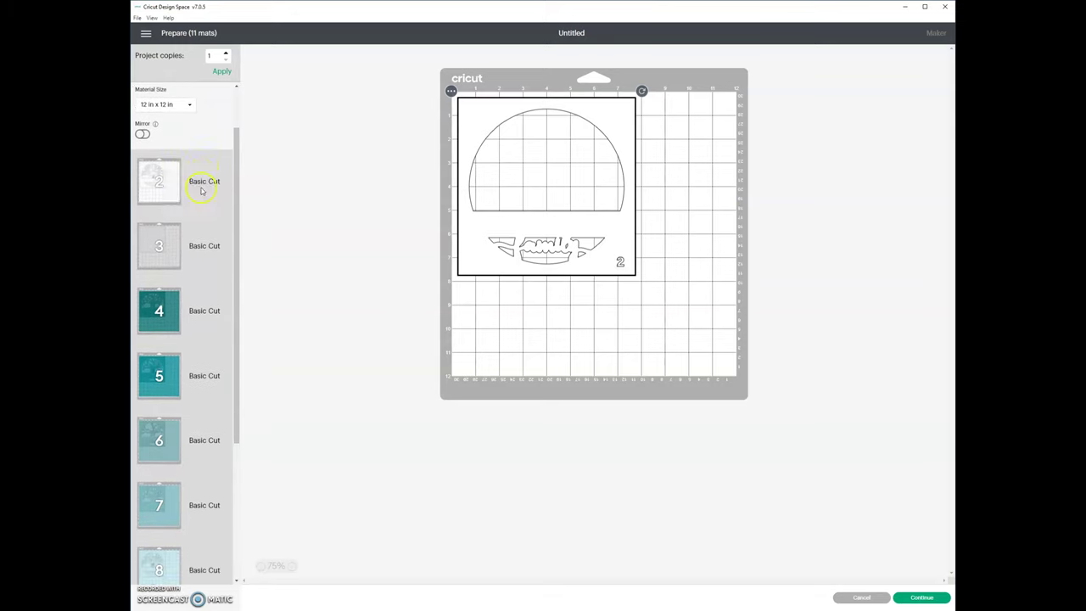
{"action": "scroll", "coordinate": [201, 193], "scroll_direction": "down", "scroll_amount": 3}
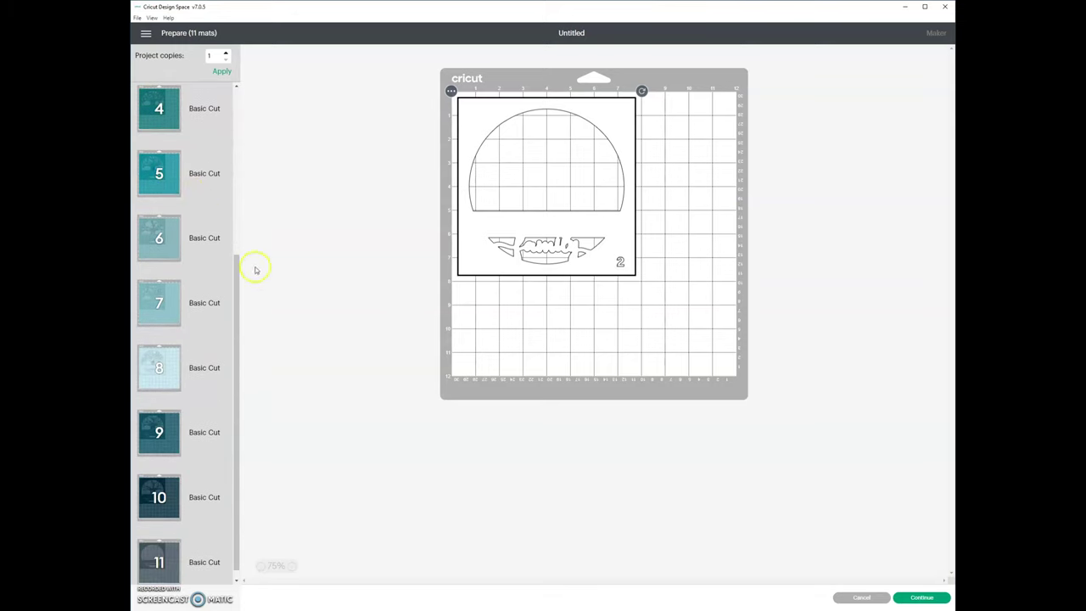
{"action": "left_click", "coordinate": [165, 446]}
{"action": "scroll", "coordinate": [170, 451], "scroll_direction": "down", "scroll_amount": 1}
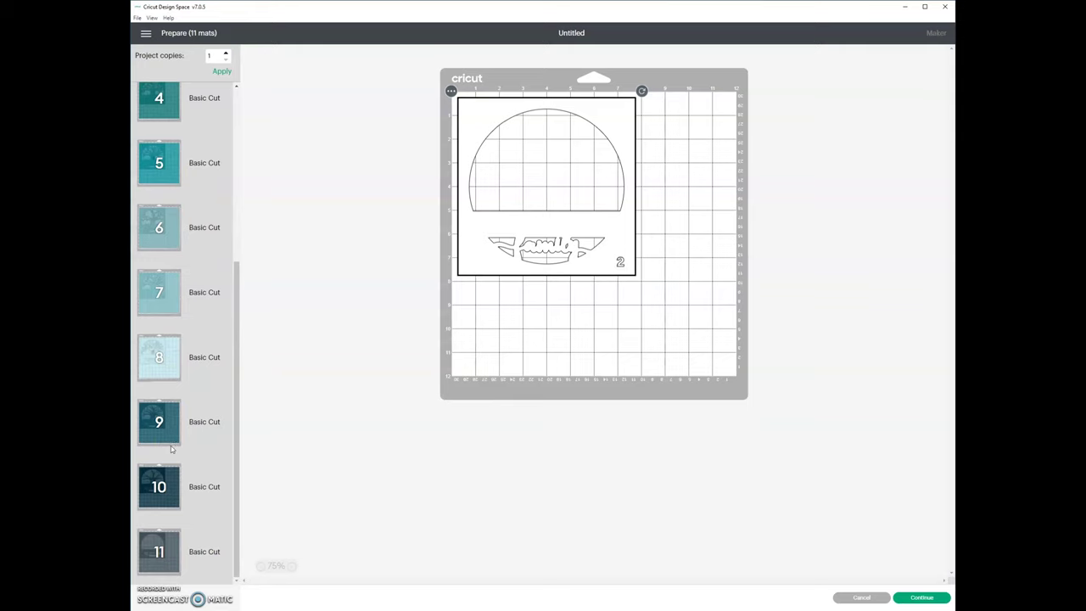
{"action": "left_click", "coordinate": [168, 445]}
{"action": "left_click", "coordinate": [164, 442]}
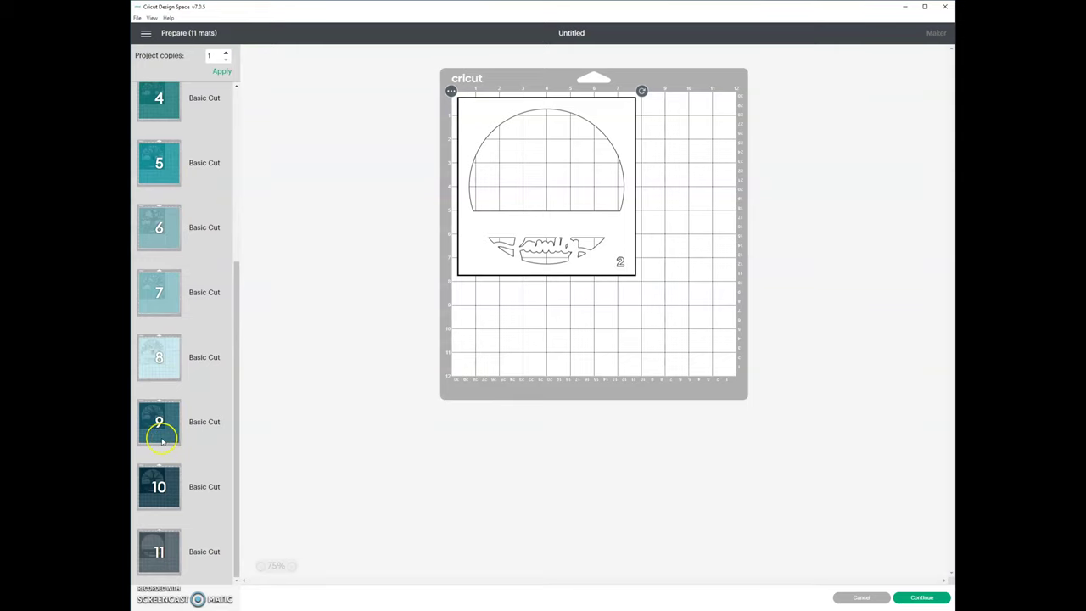